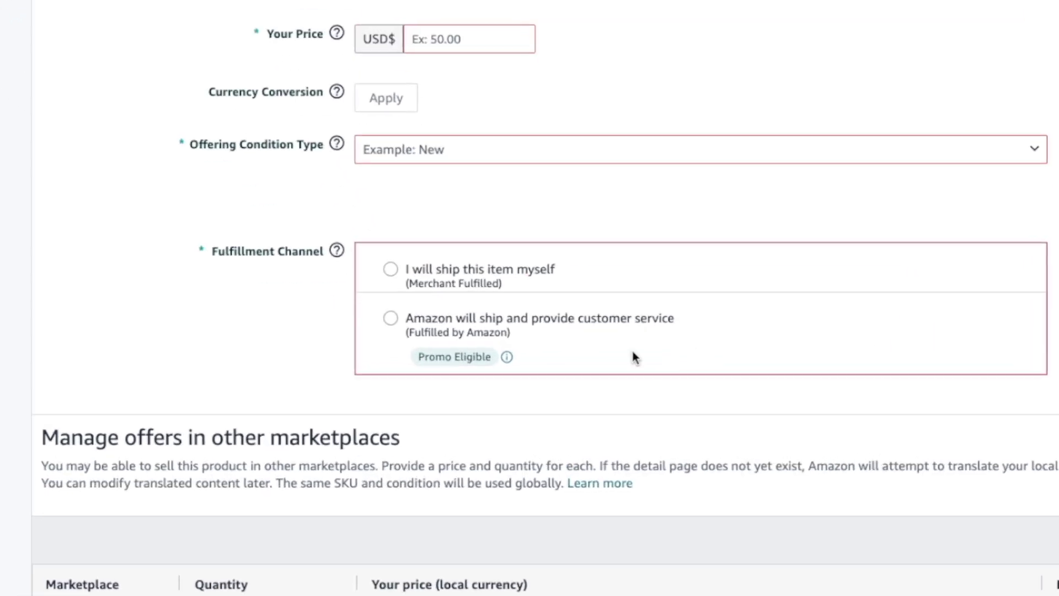
# - Choose 'Amazon will ship and provide customer service' as the offer's fulfillment channel
pyautogui.click(381, 308)
pyautogui.scroll(-1, 381, 313)
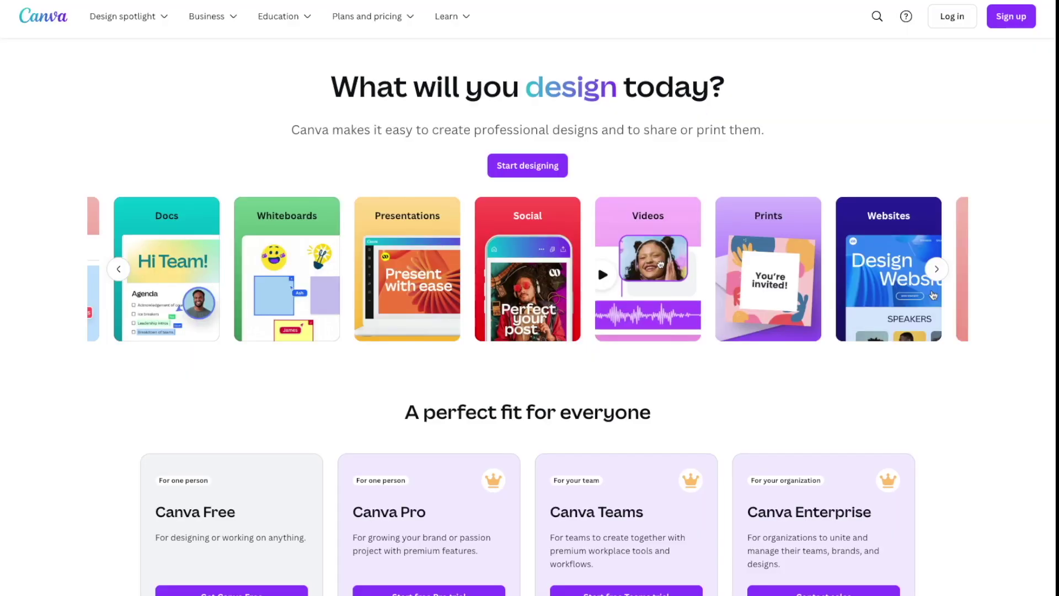
# - Get Canva Free and start a new blank Poster design
pyautogui.scroll(-4, 825, 125)
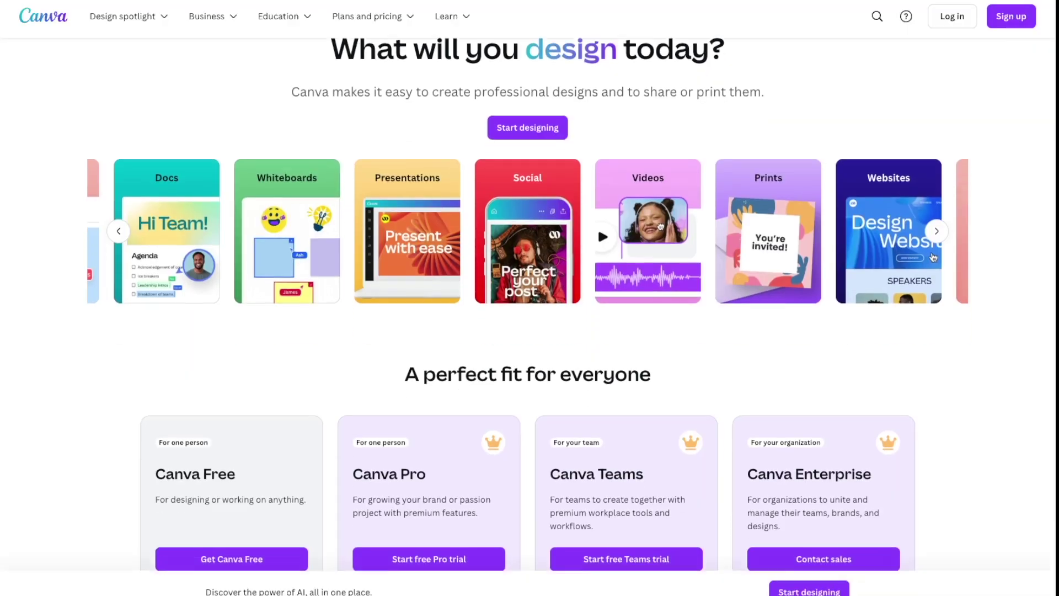
pyautogui.click(217, 395)
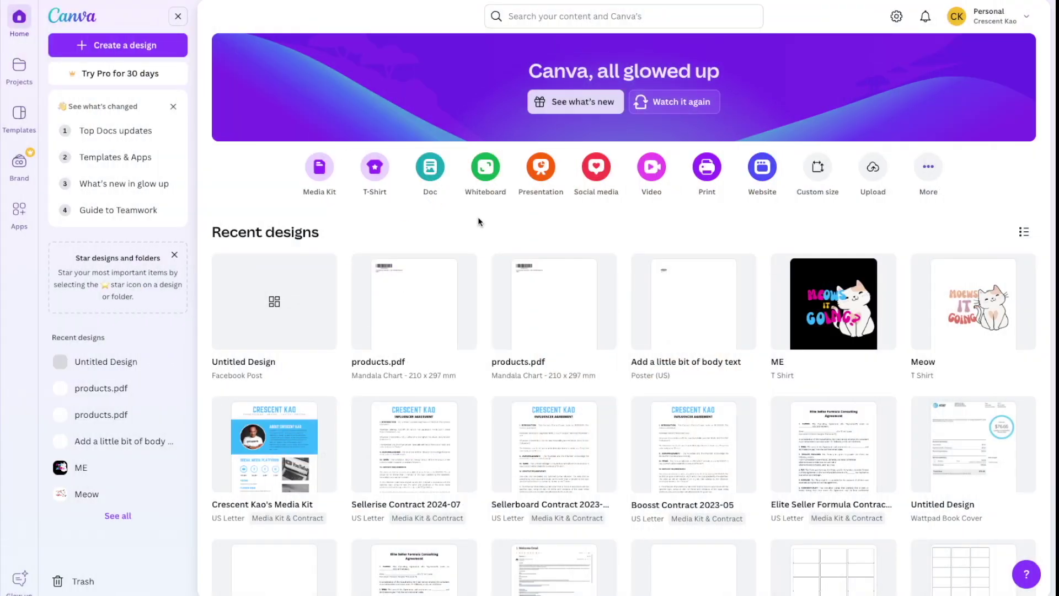
pyautogui.click(140, 48)
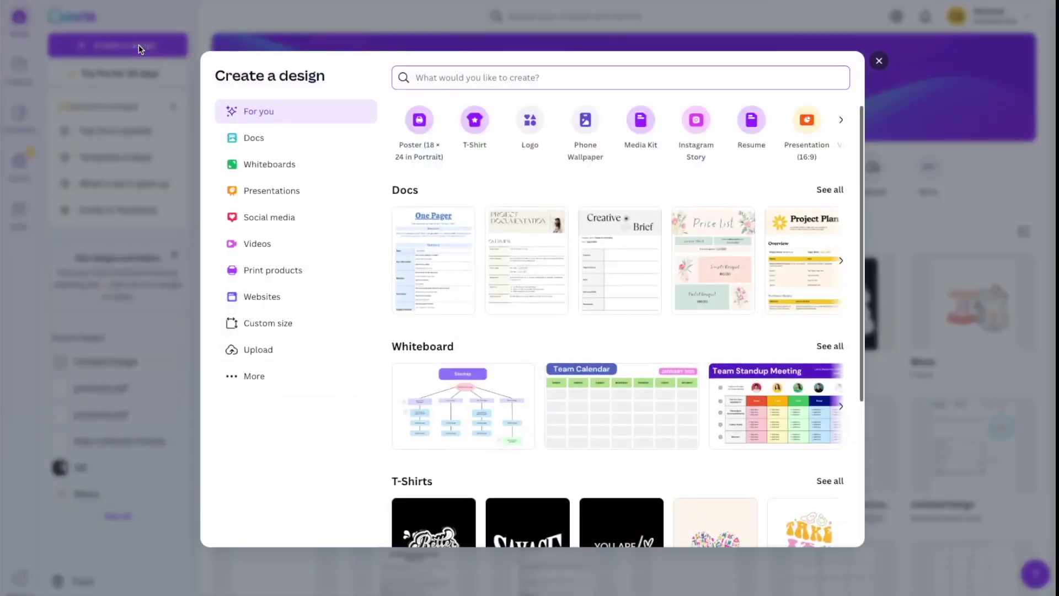
pyautogui.click(426, 122)
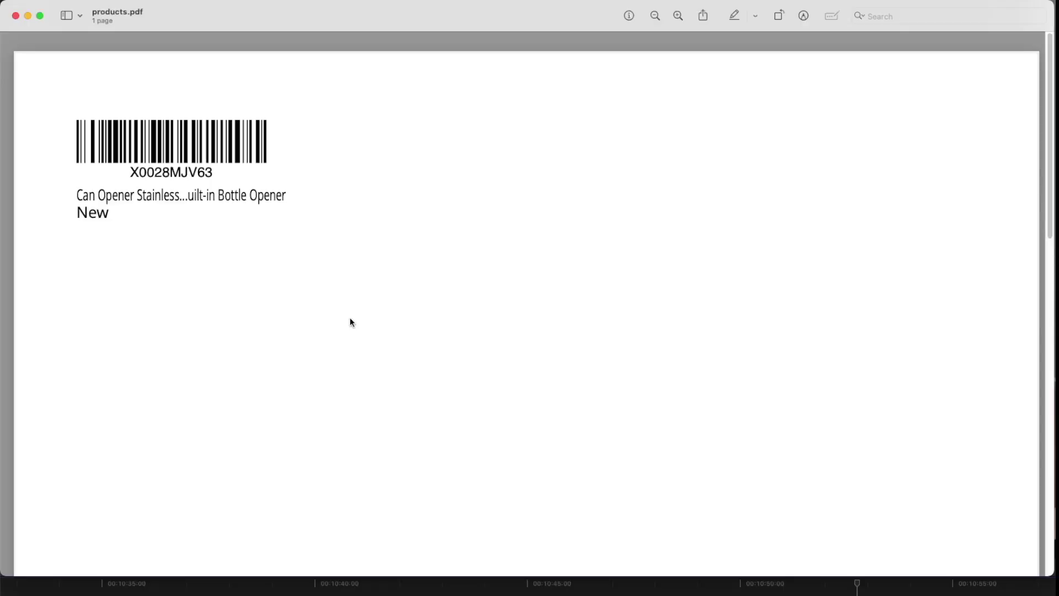
# - Screenshot the barcode label region of products.pdf with Cmd+Shift+4
pyautogui.press('super+shift+4')
pyautogui.moveTo(69, 114); pyautogui.dragTo(243, 218)
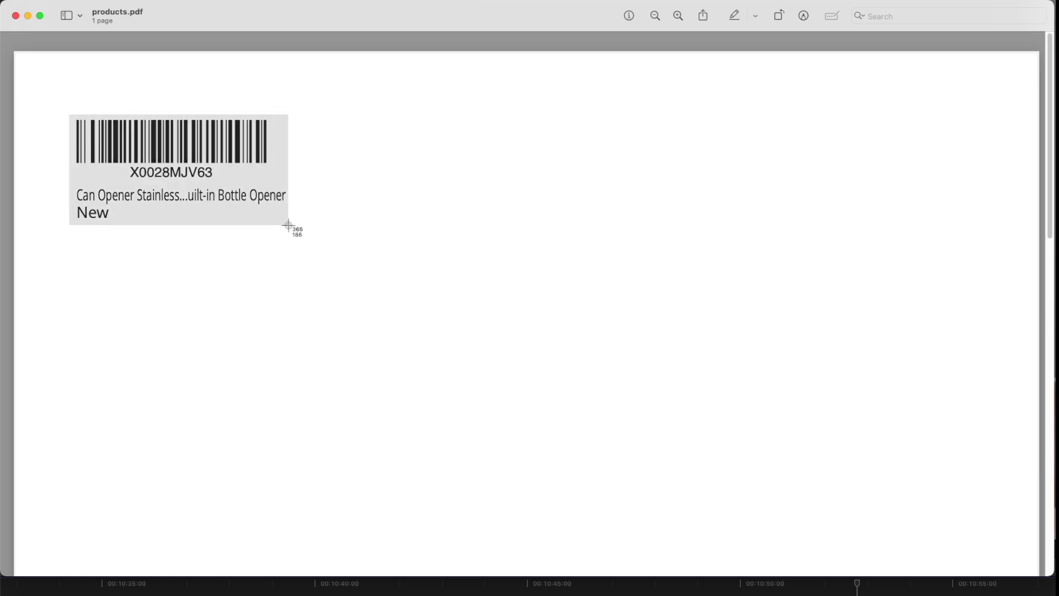
pyautogui.moveTo(292, 228); pyautogui.dragTo(293, 228)
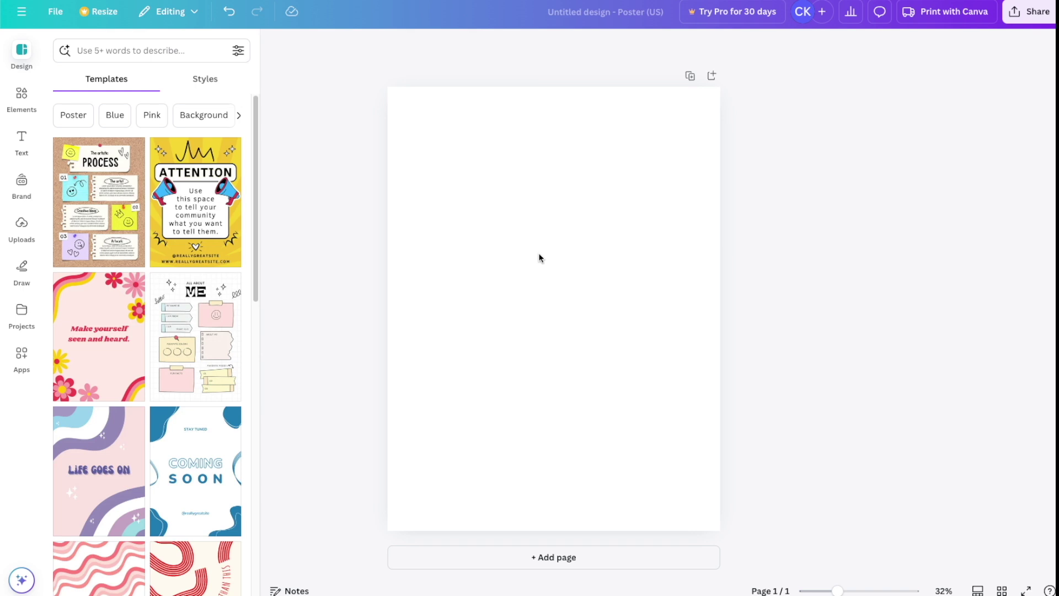
# - Upload the newest barcode label screenshot to Canva's Uploads
pyautogui.click(22, 226)
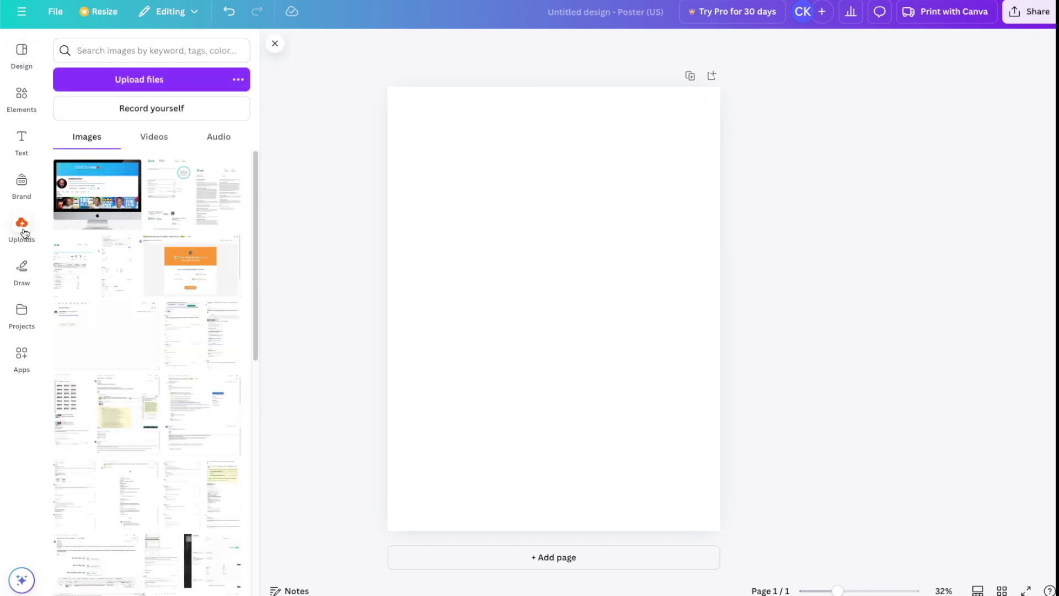
pyautogui.click(139, 81)
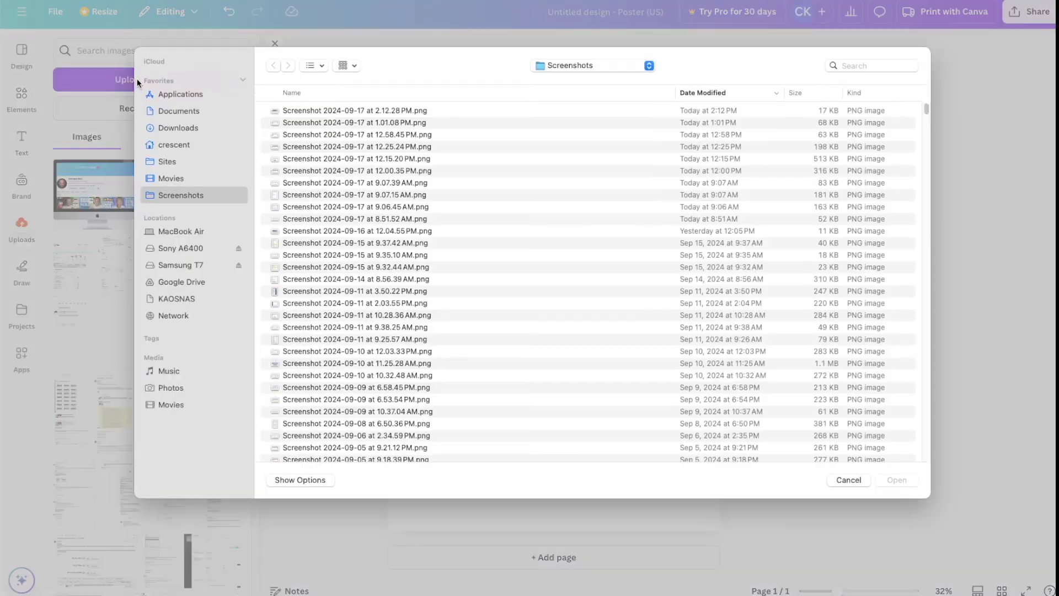
pyautogui.doubleClick(317, 113)
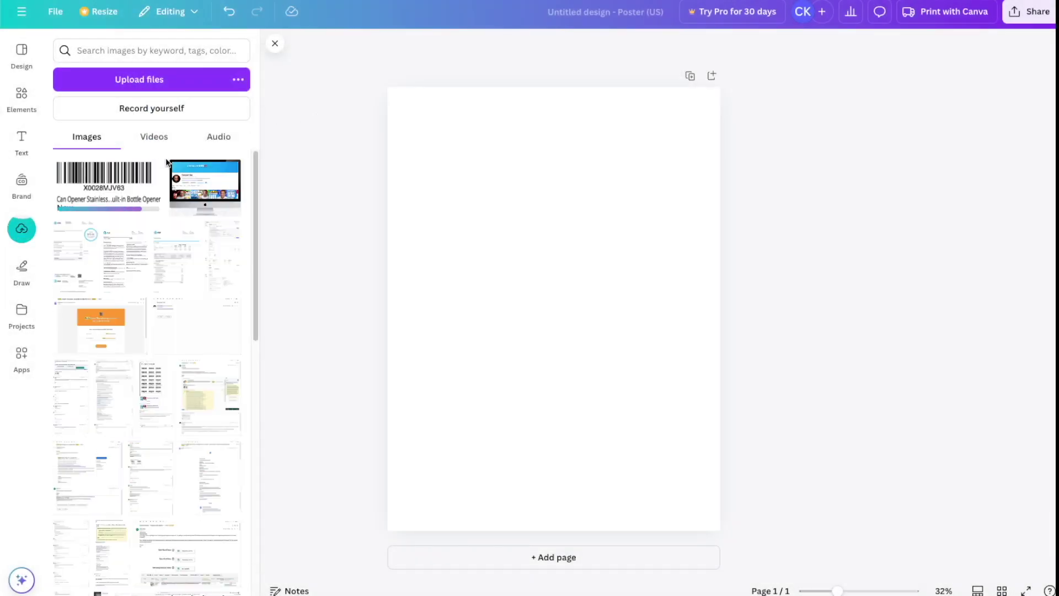
# - Place the barcode screenshot on the poster page, resize it and zoom in
pyautogui.moveTo(110, 176); pyautogui.dragTo(529, 245)
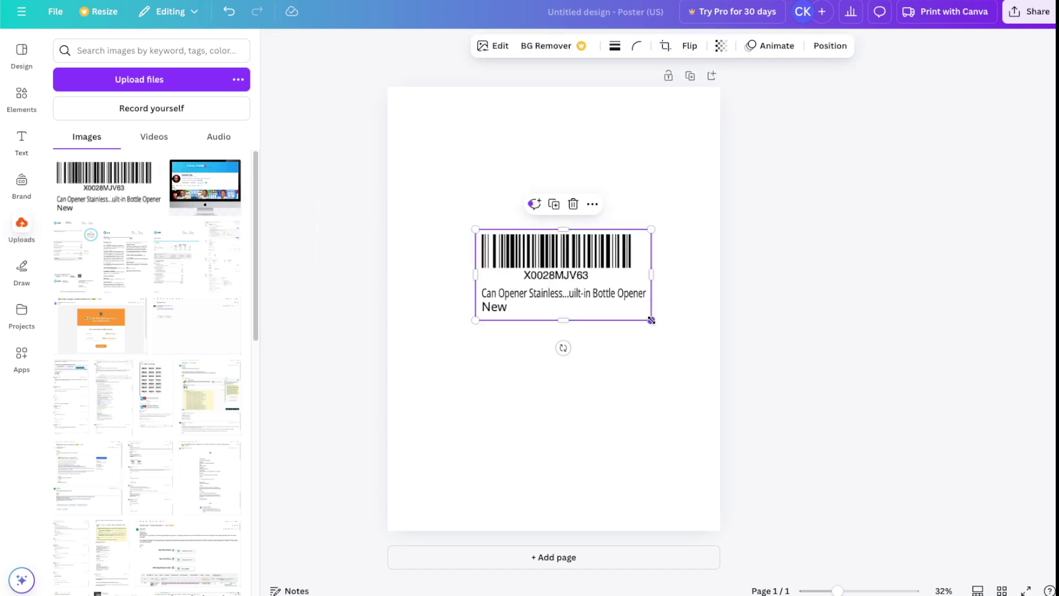
pyautogui.moveTo(650, 319); pyautogui.dragTo(589, 283)
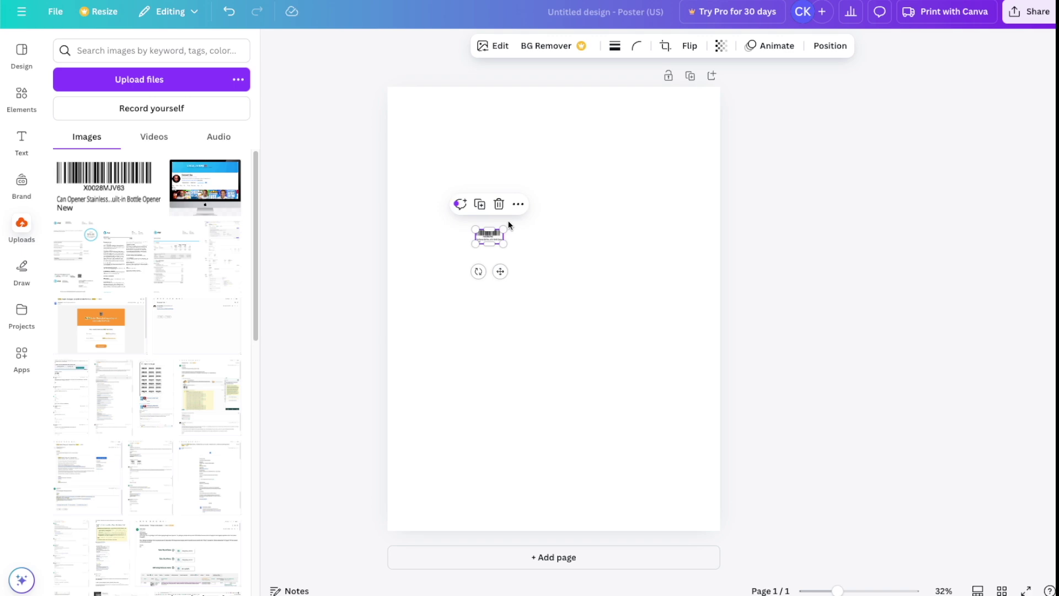
pyautogui.moveTo(834, 591); pyautogui.dragTo(888, 591)
pyautogui.hscroll(-5, 624, 414)
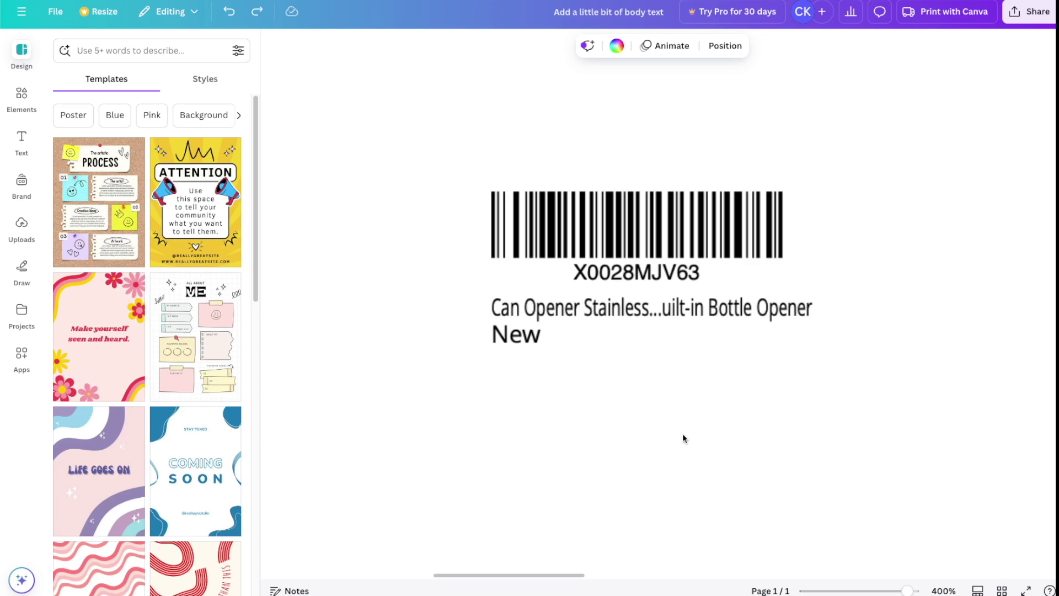
# - Crop the barcode image to the bars and code, and add 'ACME Stainless Steel Can Opener' text
pyautogui.click(657, 280)
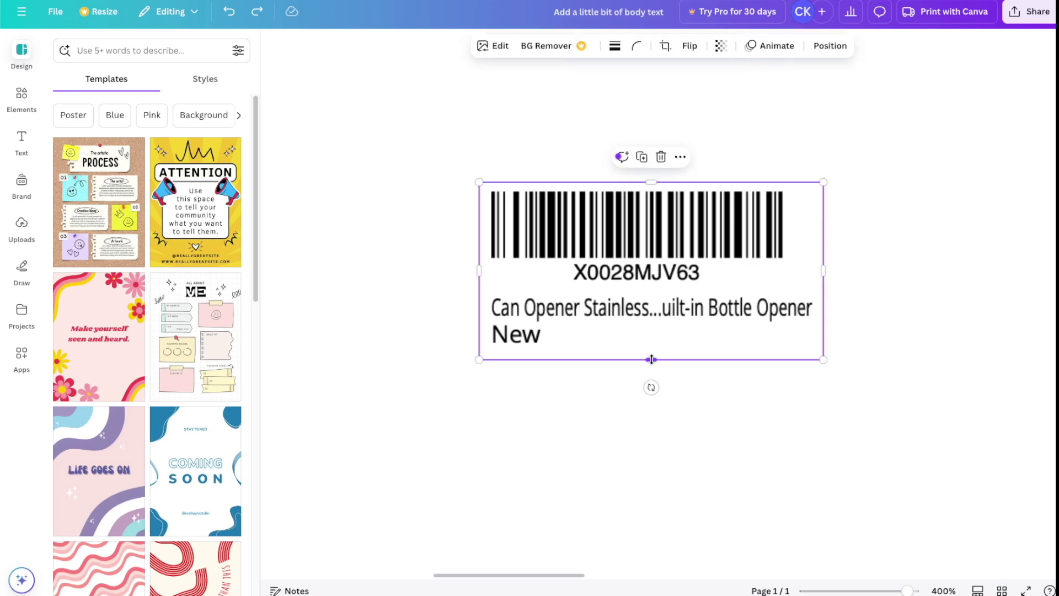
pyautogui.moveTo(650, 311); pyautogui.dragTo(646, 295)
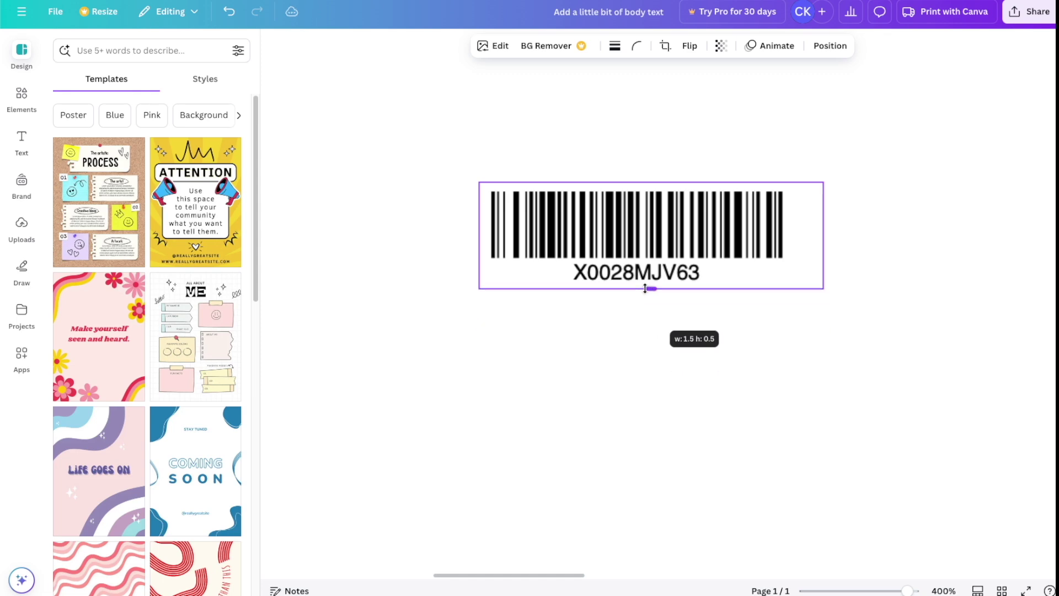
pyautogui.click(14, 136)
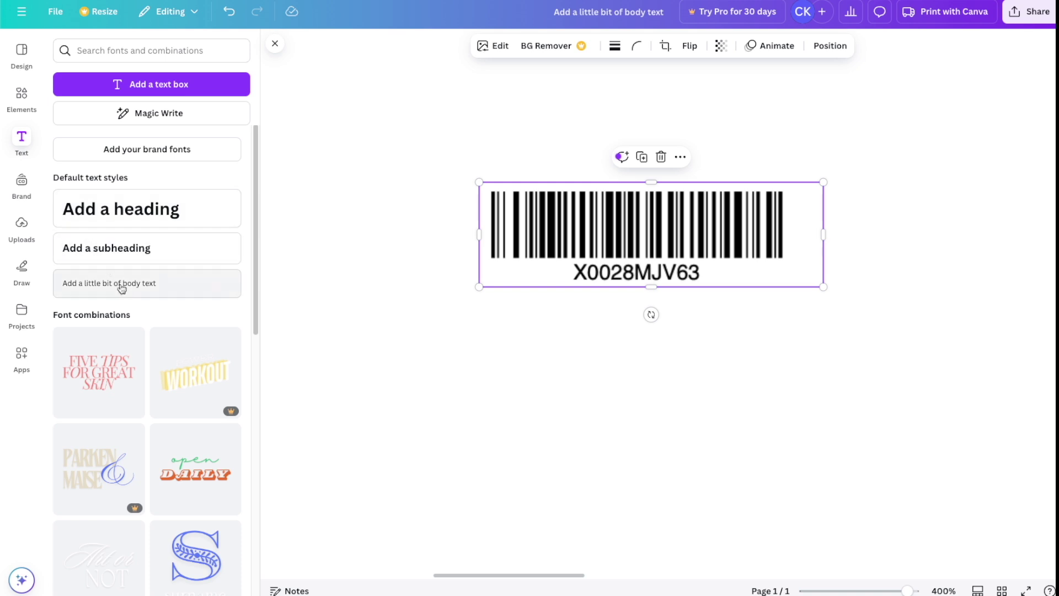
pyautogui.click(121, 288)
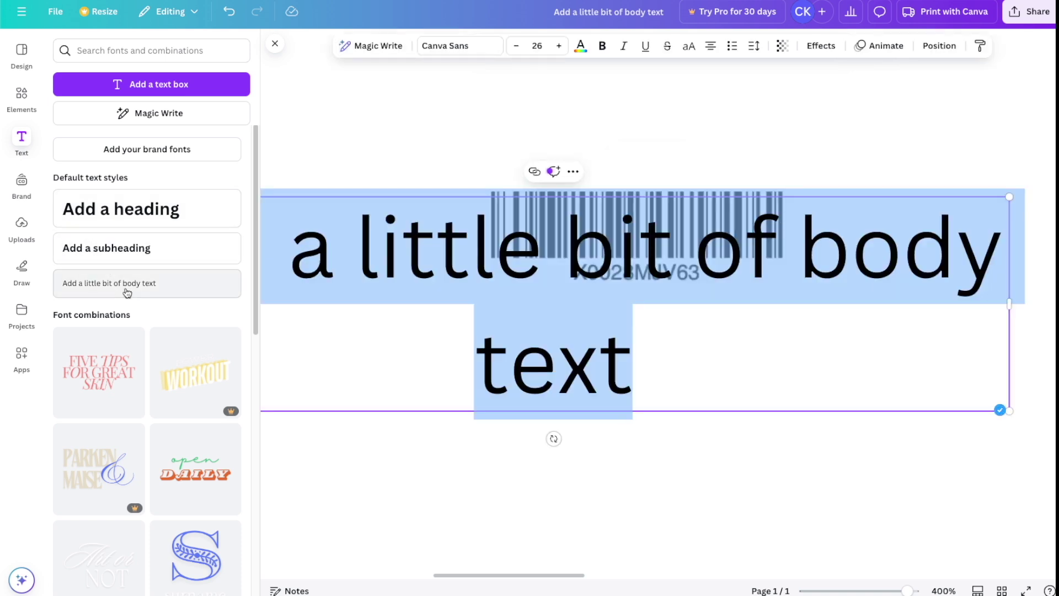
pyautogui.write('ACME Stainle')
pyautogui.write('ss Steel Can')
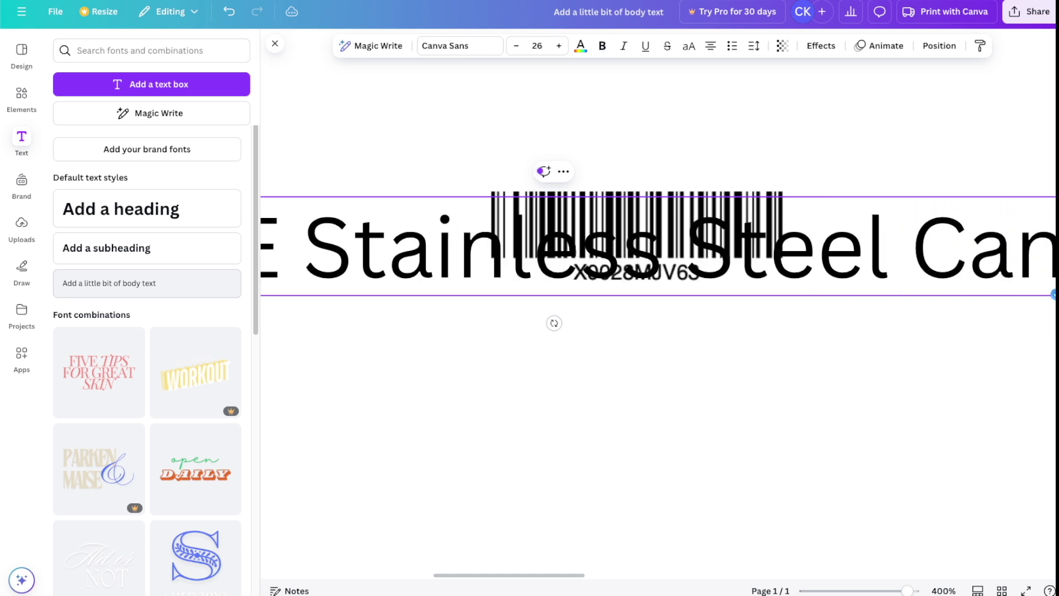
pyautogui.write(' Opener')
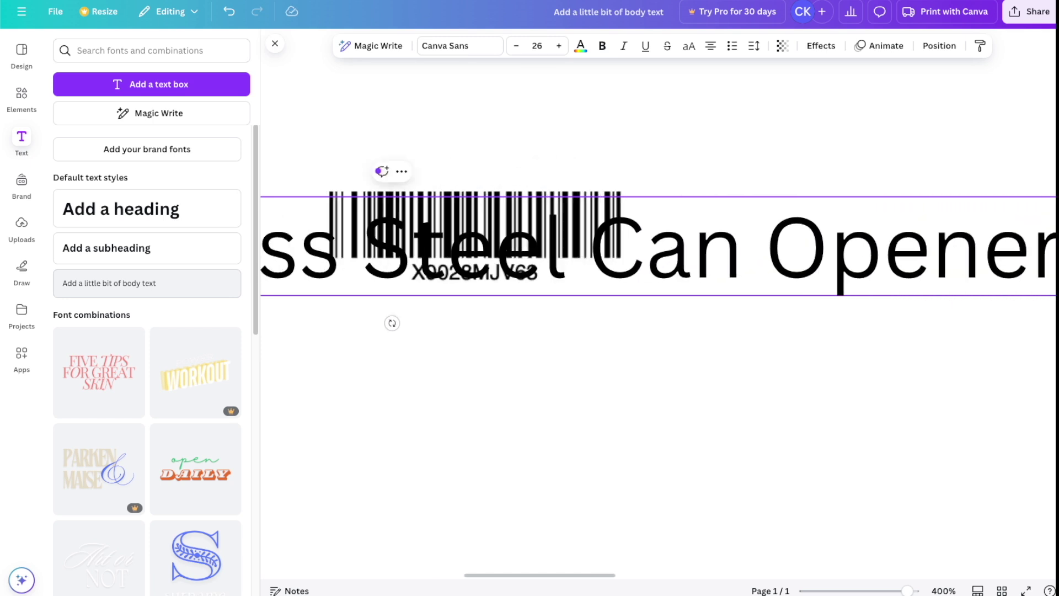
# - Shrink the product name text and move it beneath the X0028MJV63 code
pyautogui.click(516, 48)
pyautogui.click(516, 48)
pyautogui.click(515, 48)
pyautogui.click(515, 49)
pyautogui.click(516, 47)
pyautogui.click(515, 48)
pyautogui.click(515, 47)
pyautogui.click(516, 47)
pyautogui.click(515, 47)
pyautogui.click(493, 49)
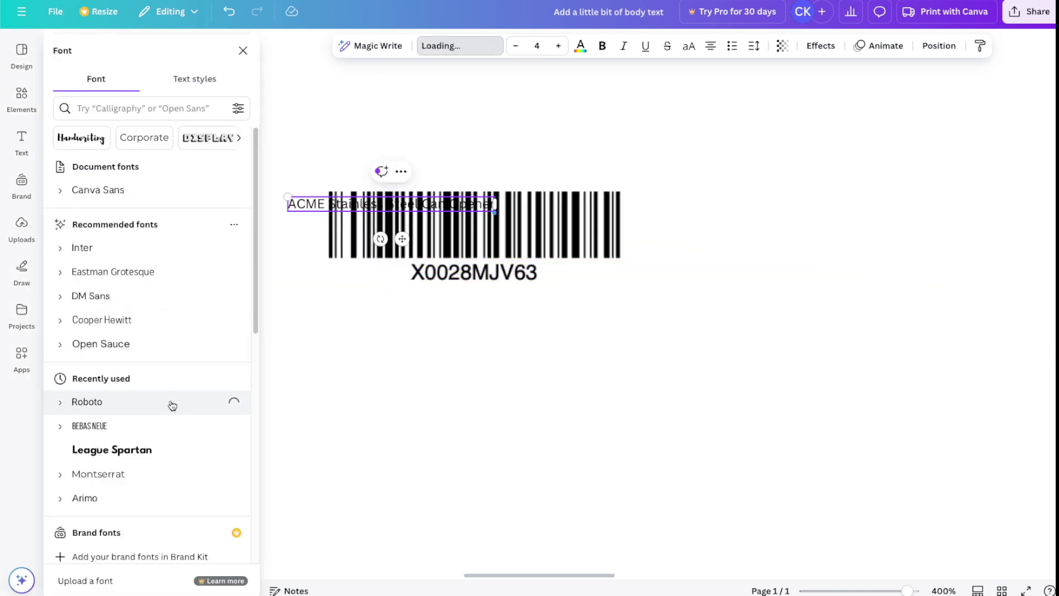
pyautogui.moveTo(403, 239); pyautogui.dragTo(487, 343)
pyautogui.click(559, 46)
pyautogui.click(558, 47)
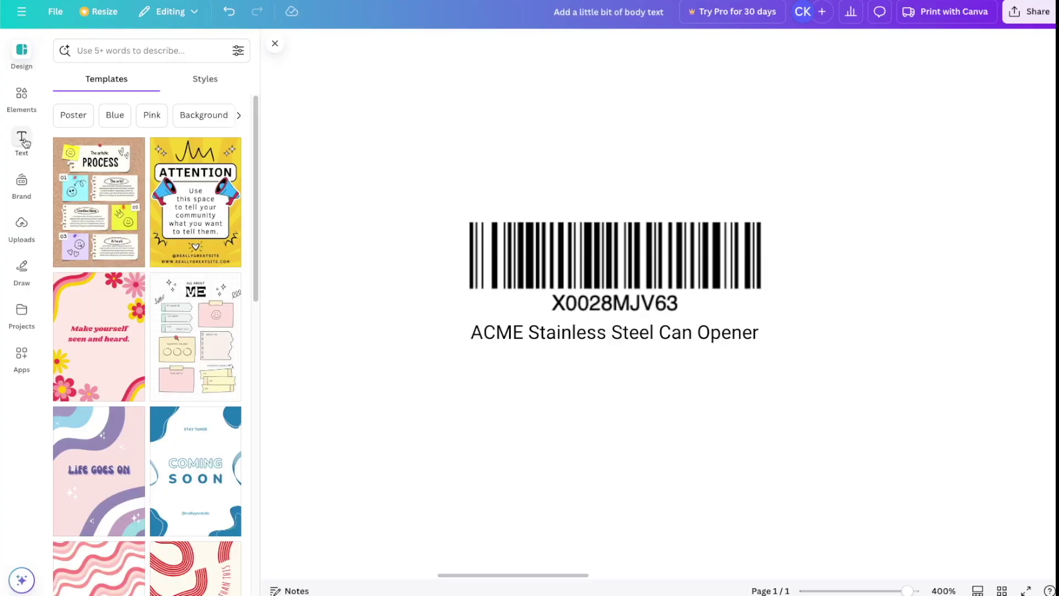
# - Add X0028MJV63 text in bold Roboto at size 7 just below the barcode
pyautogui.click(23, 139)
pyautogui.click(132, 291)
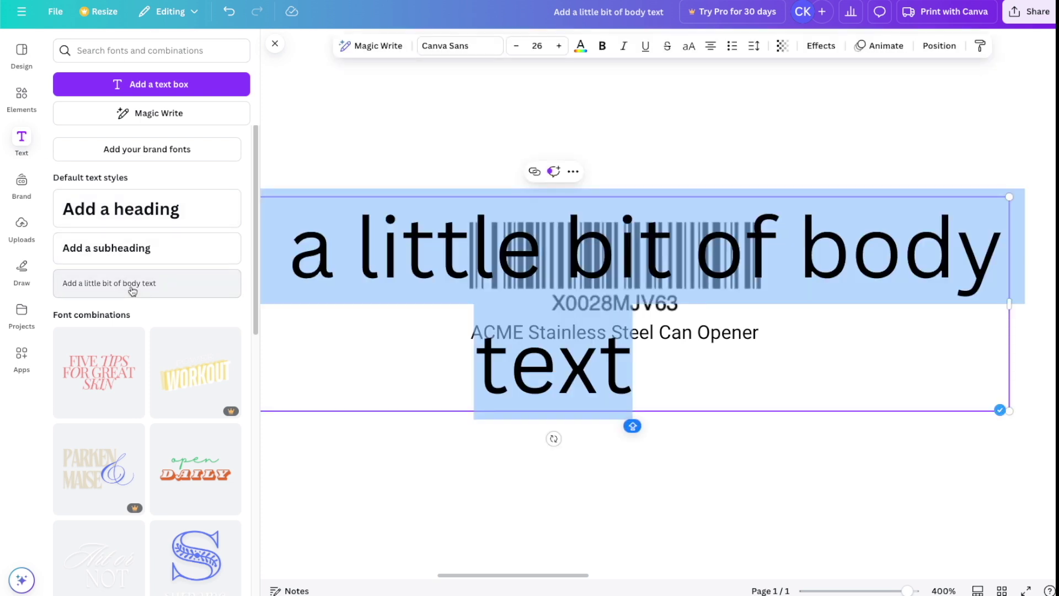
pyautogui.write('X00')
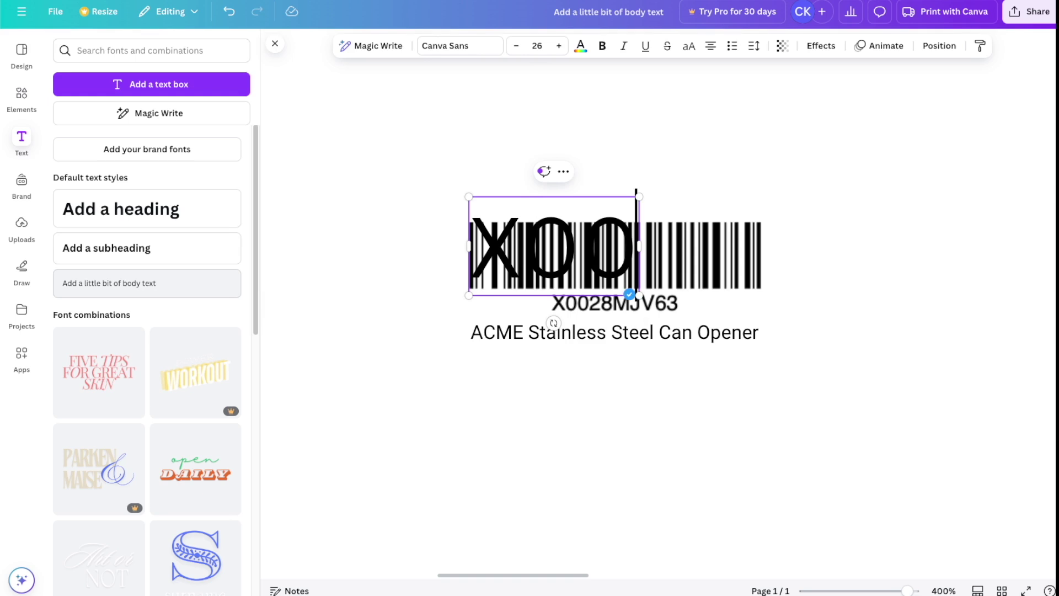
pyautogui.write('28MJV63')
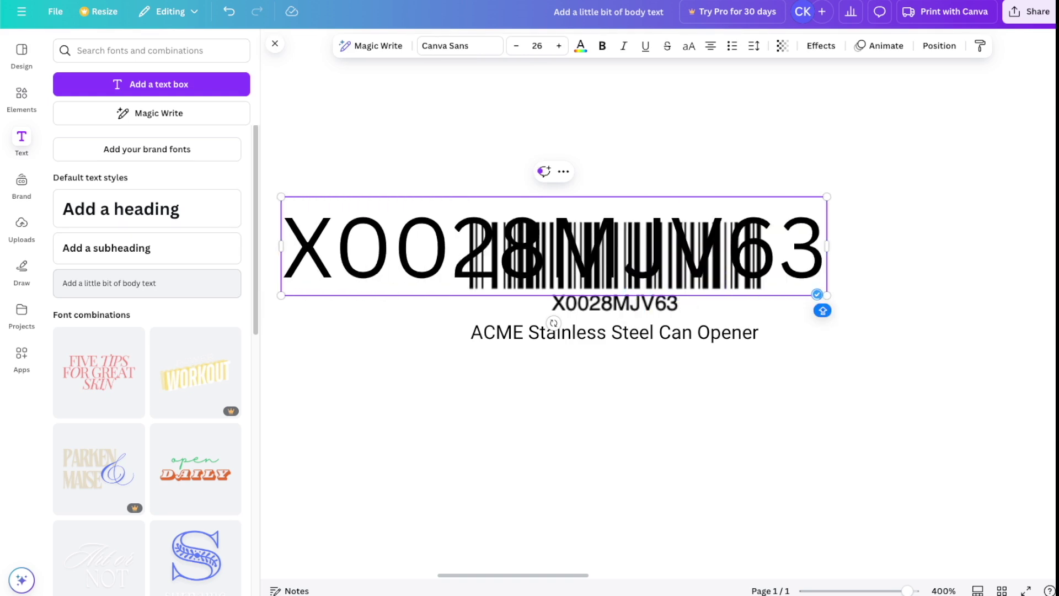
pyautogui.click(464, 46)
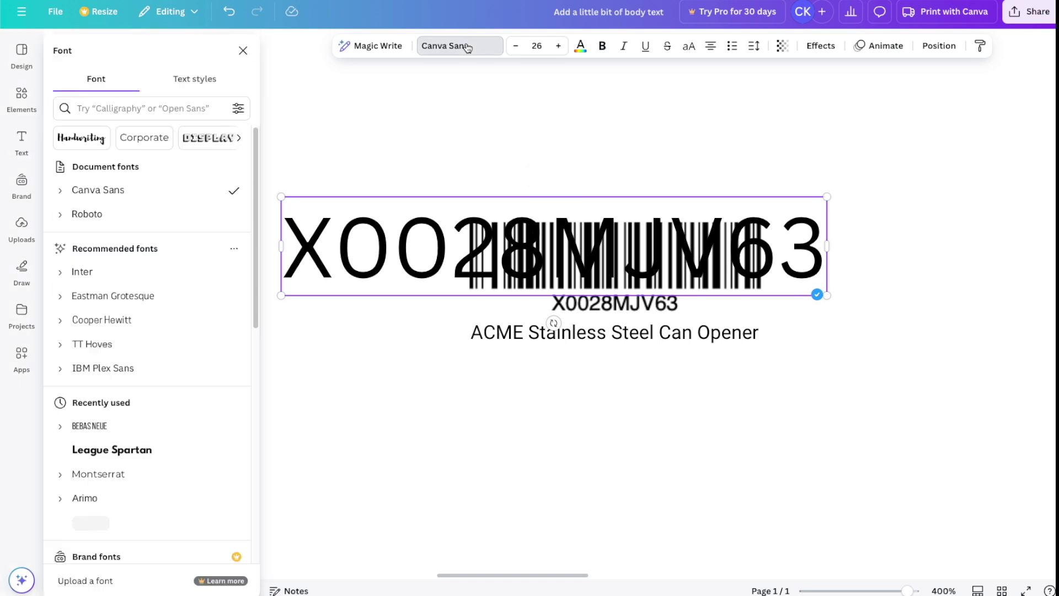
pyautogui.click(115, 218)
pyautogui.hotkey('ctrl', 'a')
pyautogui.click(603, 47)
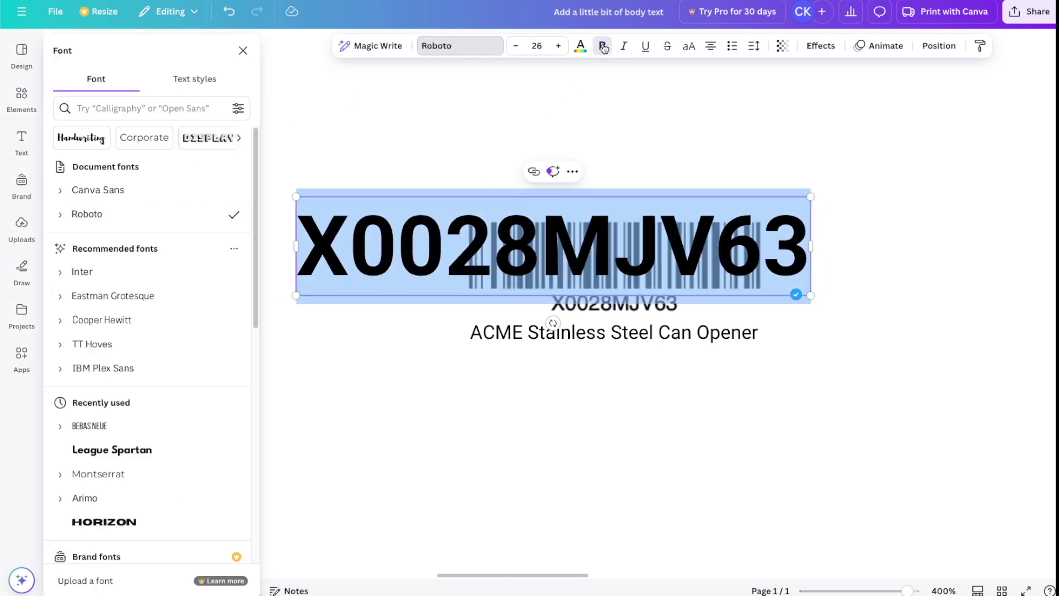
pyautogui.click(538, 46)
pyautogui.write('7')
pyautogui.press('Return')
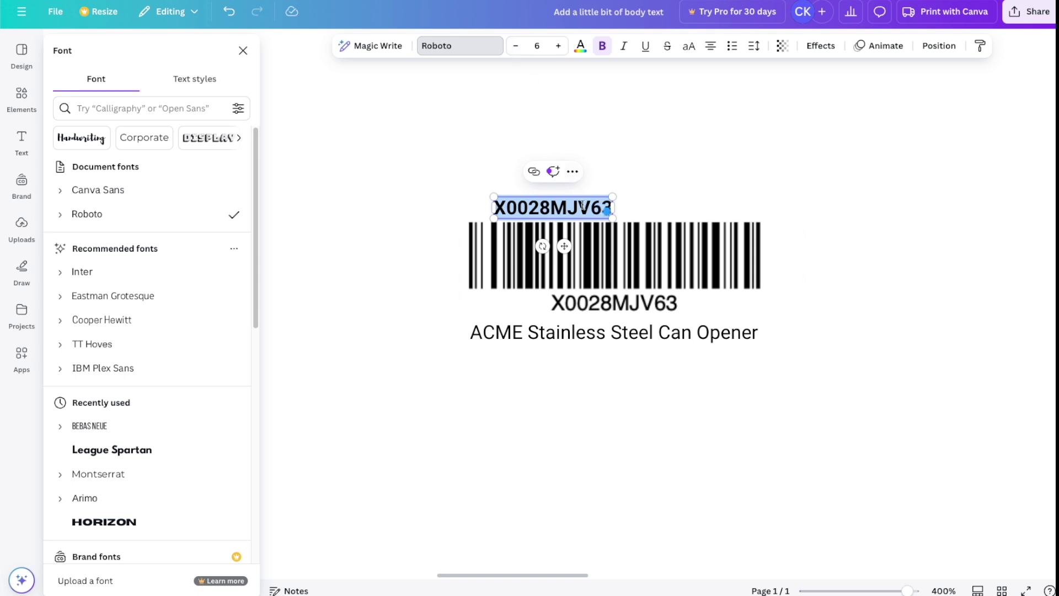
pyautogui.click(601, 260)
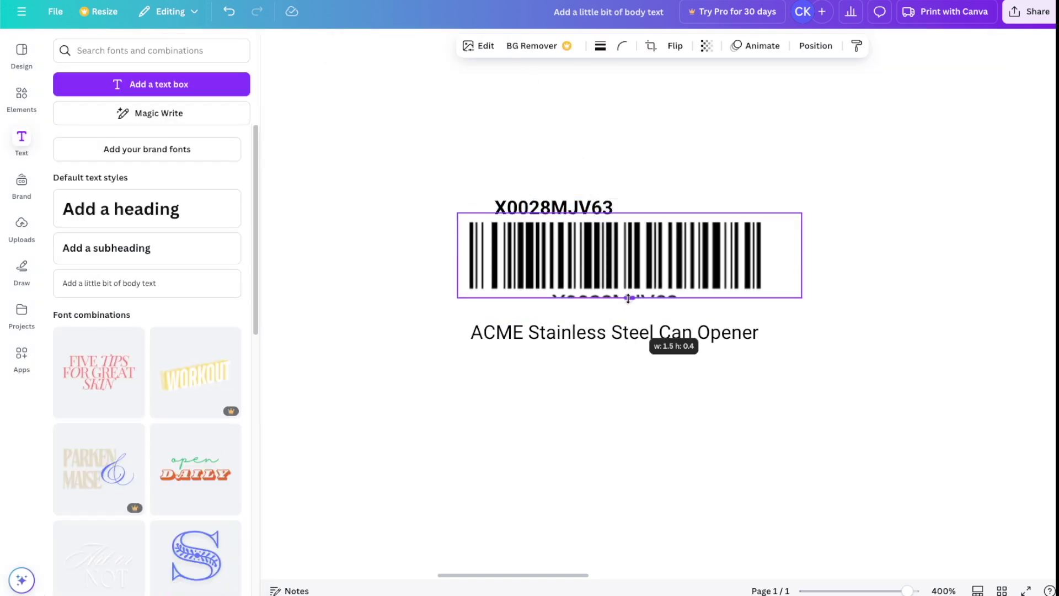
pyautogui.moveTo(567, 205); pyautogui.dragTo(621, 294)
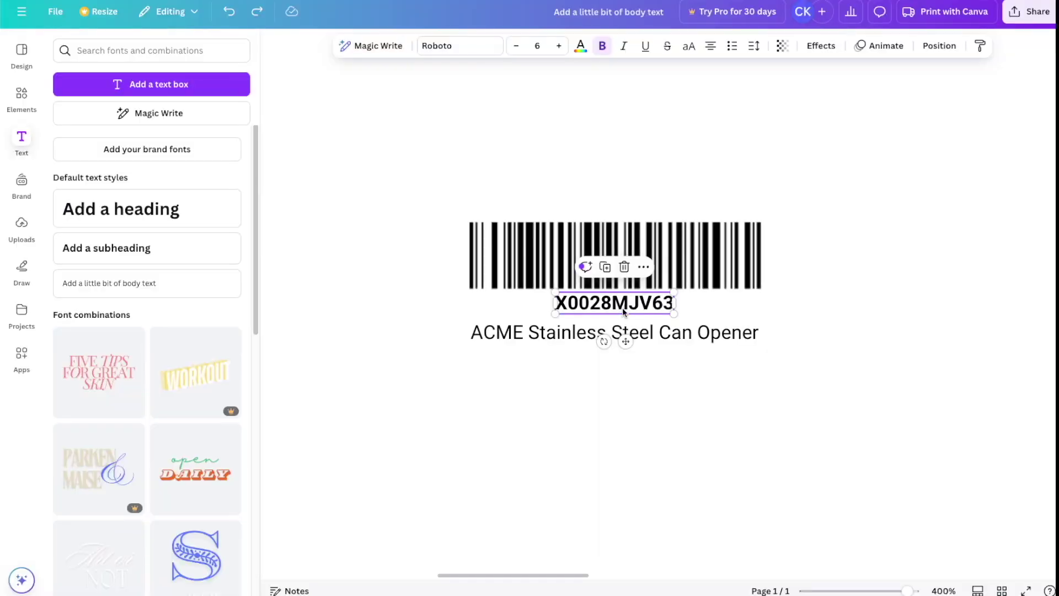
# - Duplicate the code text, change it to 'New' and place it under the product name
pyautogui.click(606, 268)
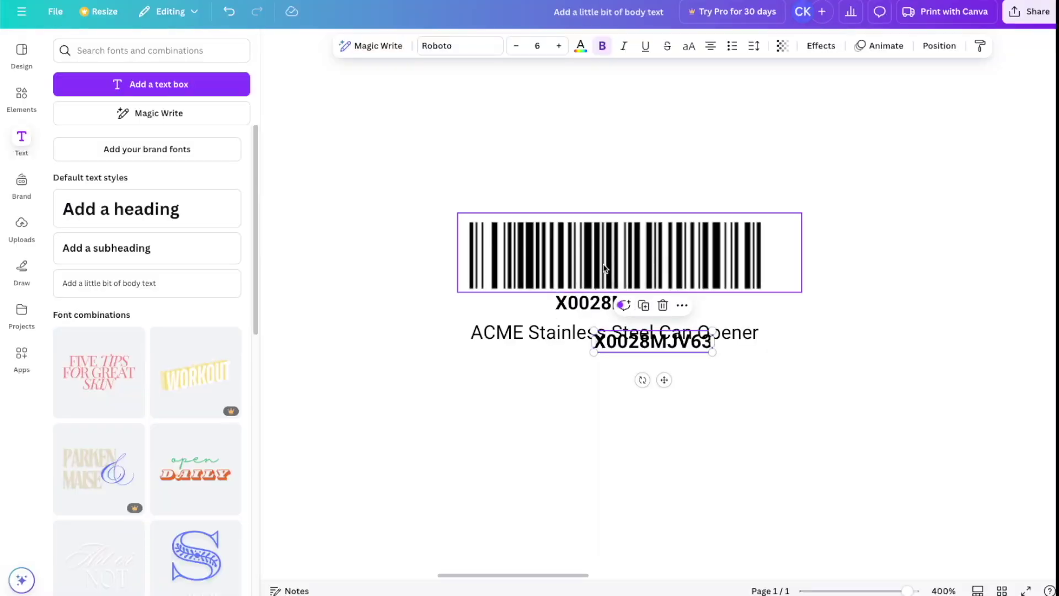
pyautogui.doubleClick(632, 339)
pyautogui.write('New')
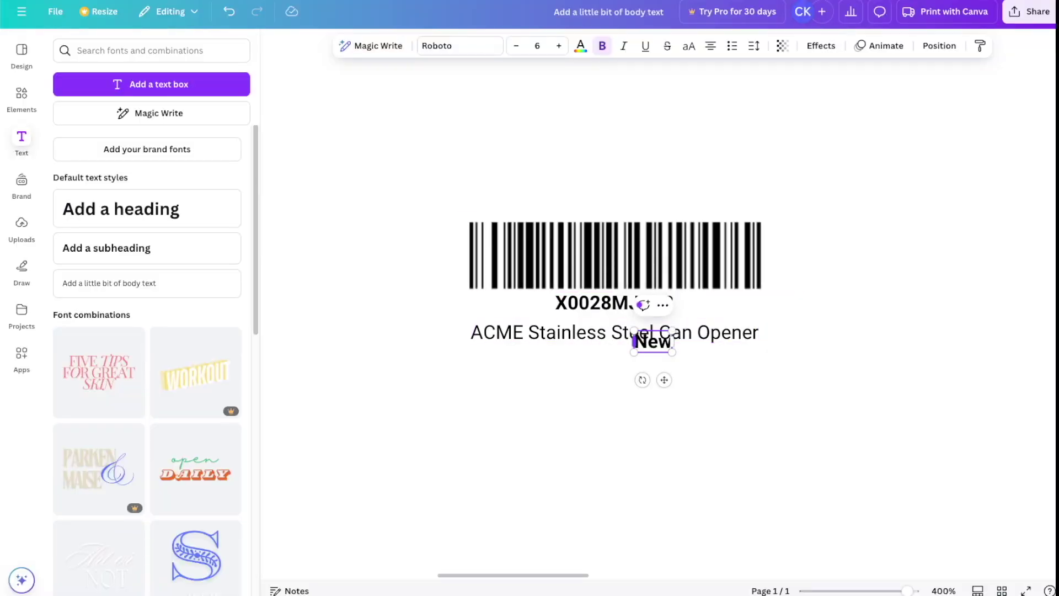
pyautogui.moveTo(663, 380); pyautogui.dragTo(501, 396)
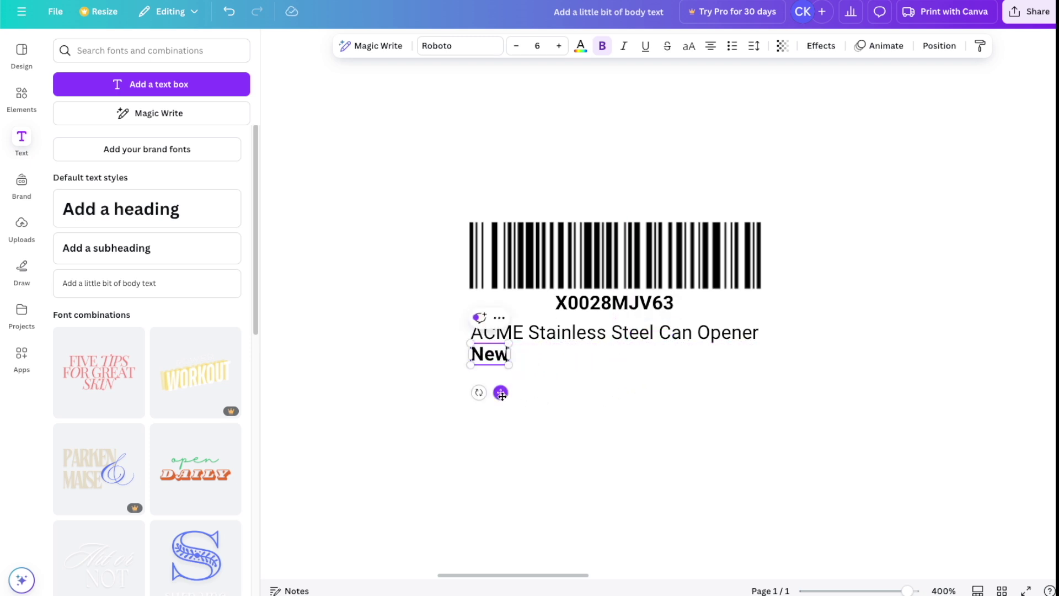
pyautogui.click(561, 405)
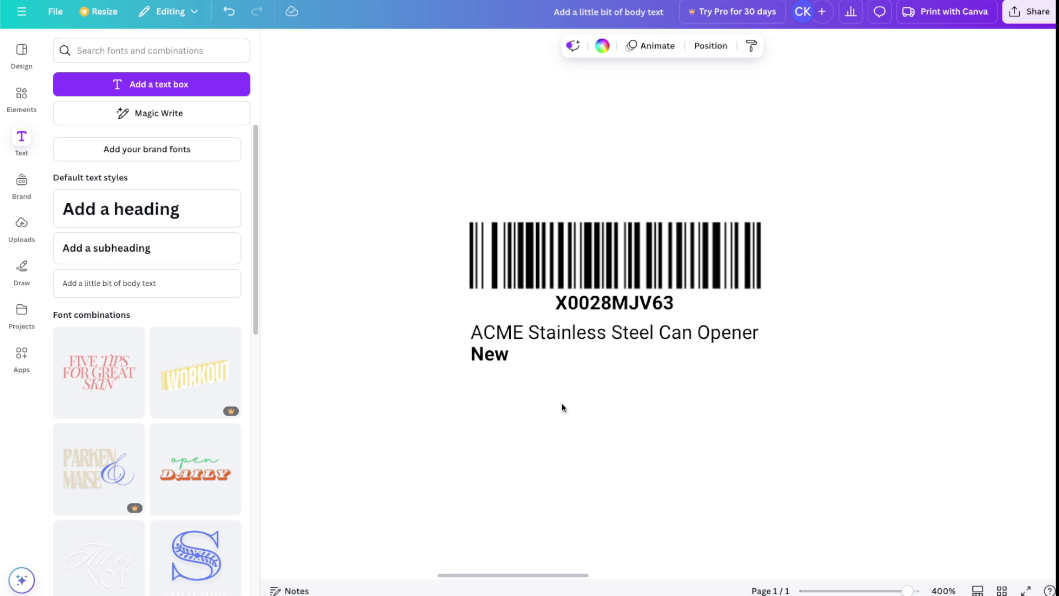
# - Group the barcode, code, product name and New, then shrink the group slightly
pyautogui.moveTo(438, 184); pyautogui.dragTo(842, 444)
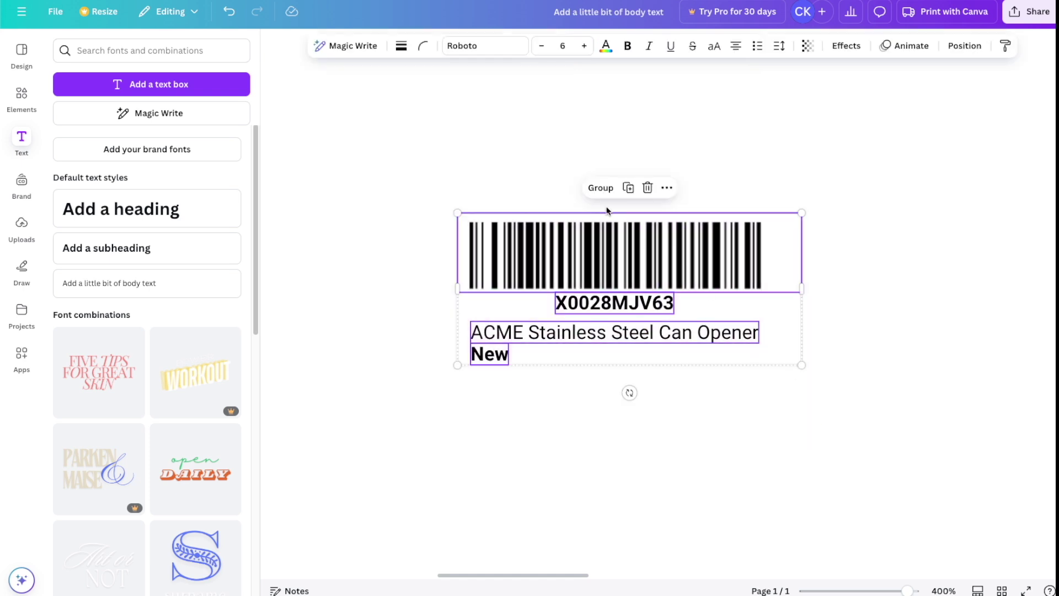
pyautogui.click(597, 189)
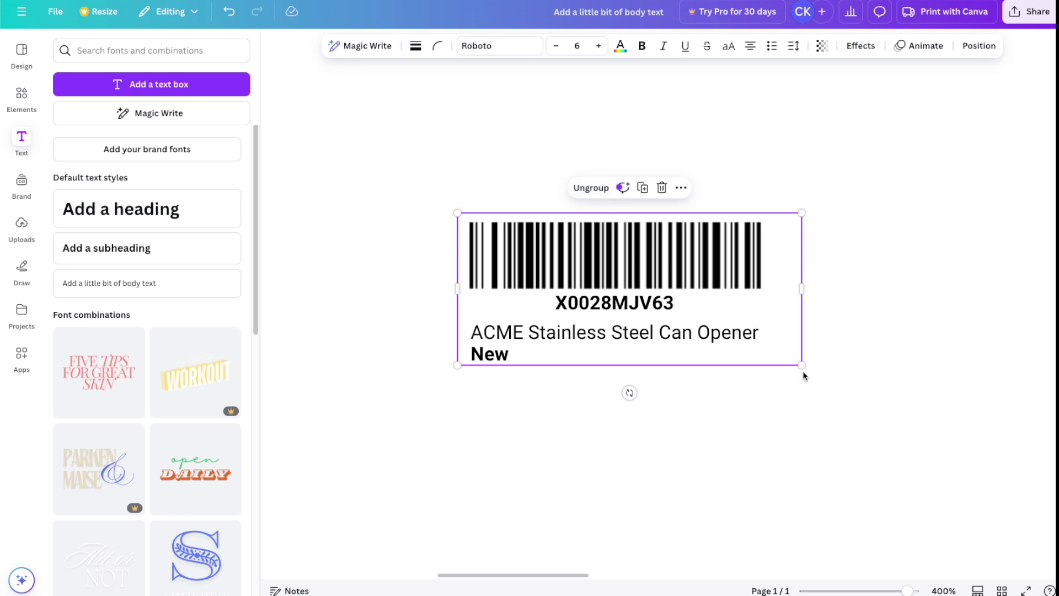
pyautogui.moveTo(801, 364); pyautogui.dragTo(771, 376)
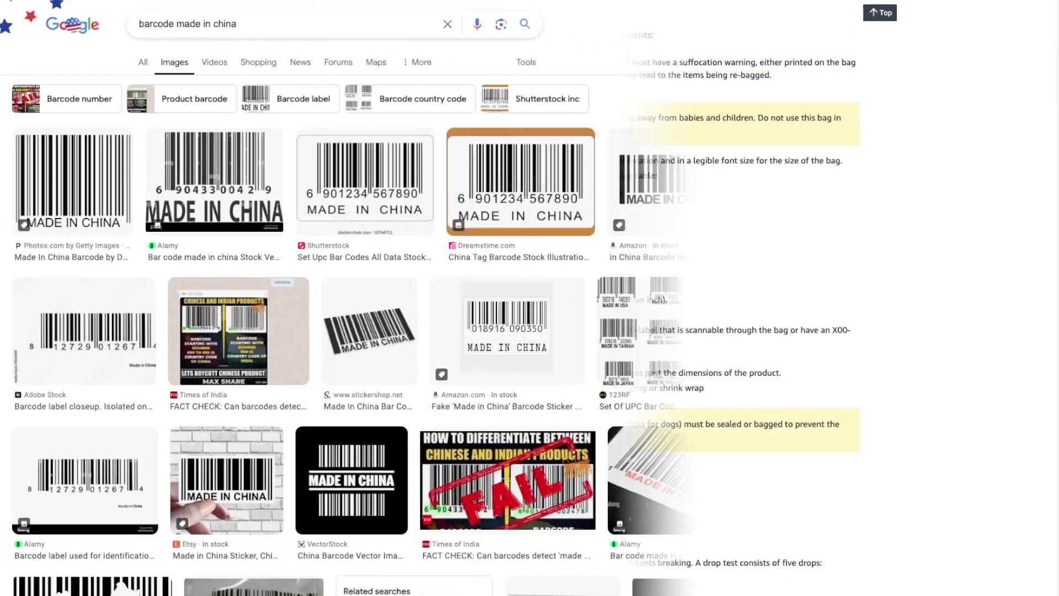
# - Scroll through Google Images barcode examples marked MADE IN CHINA
pyautogui.scroll(-3, 530, 298)
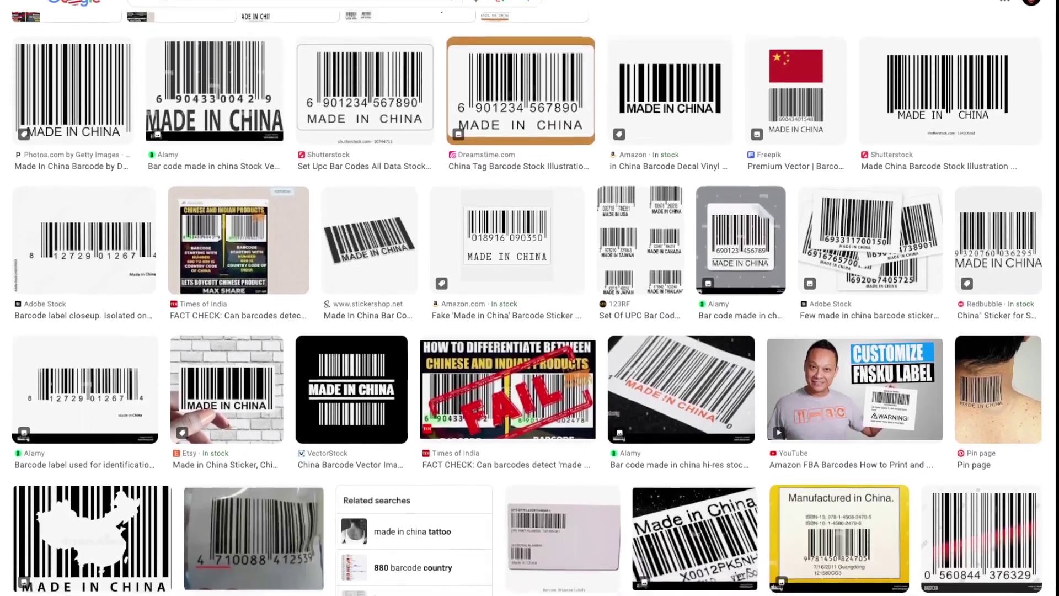
pyautogui.scroll(-4, 530, 298)
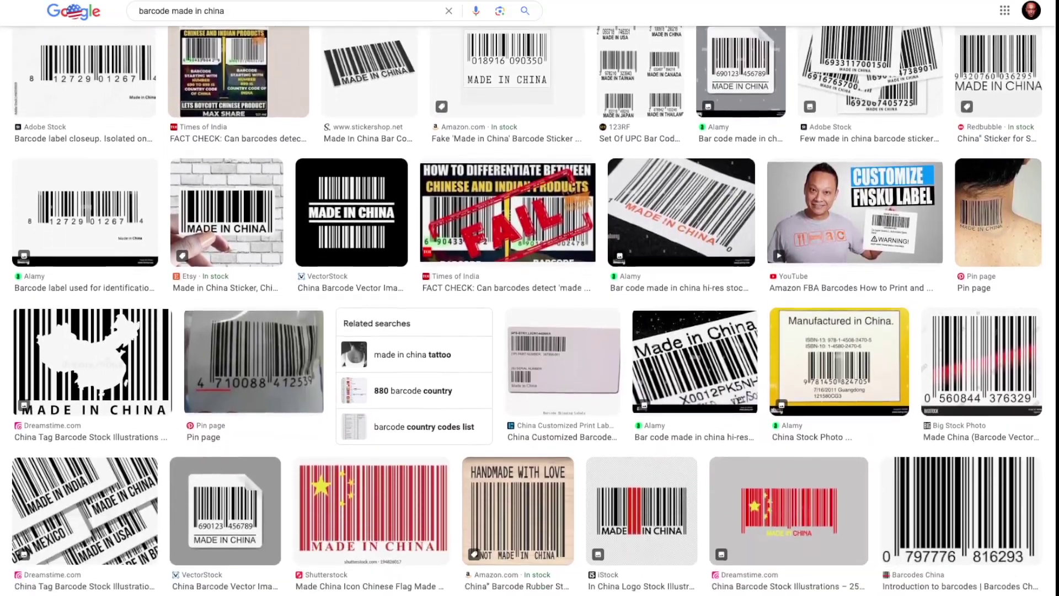
pyautogui.scroll(-3, 529, 297)
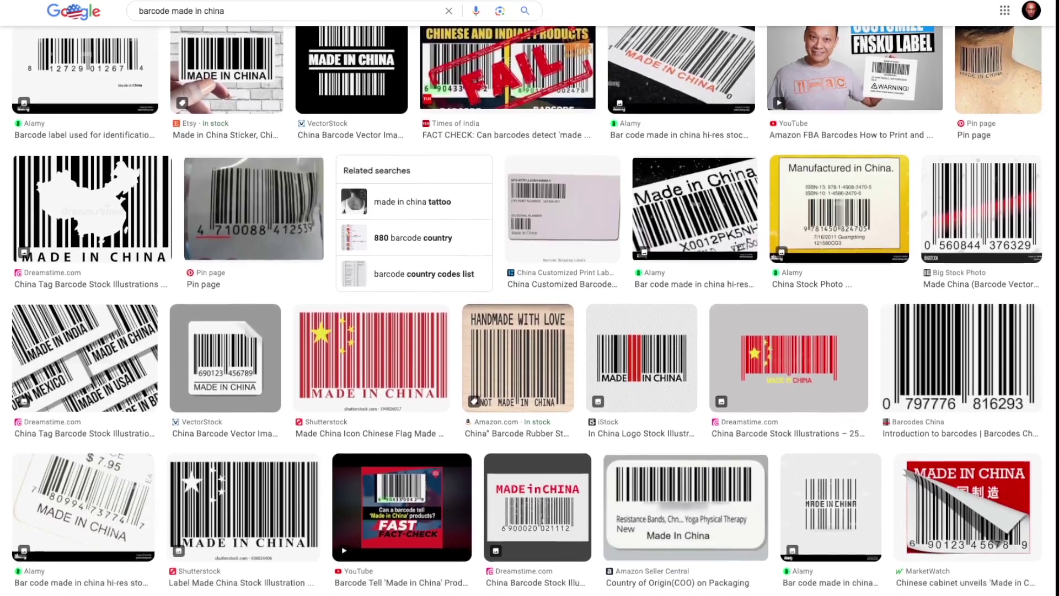
pyautogui.scroll(-5, 529, 297)
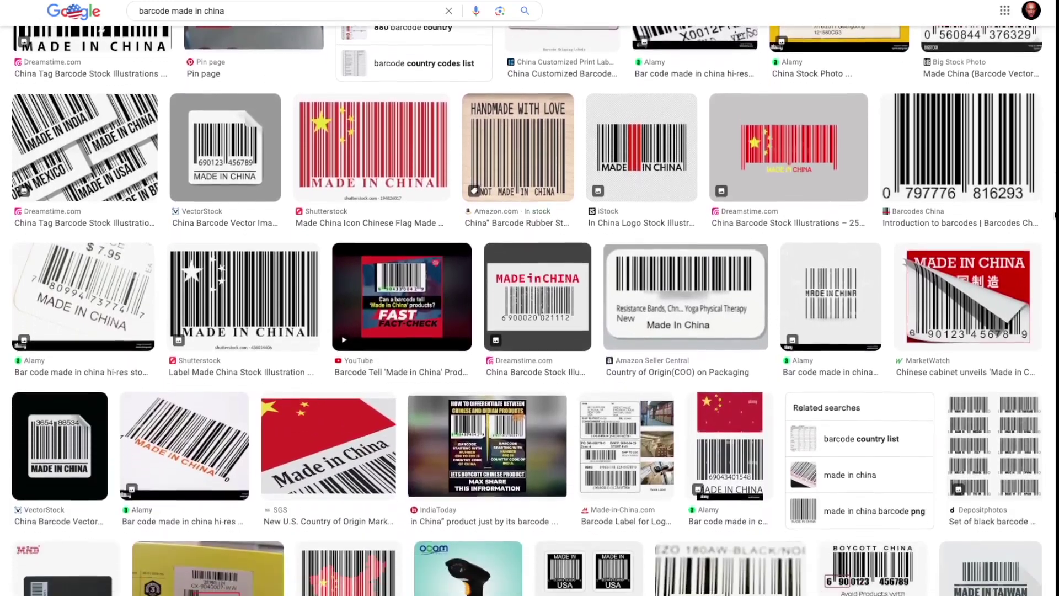
pyautogui.scroll(-1, 530, 298)
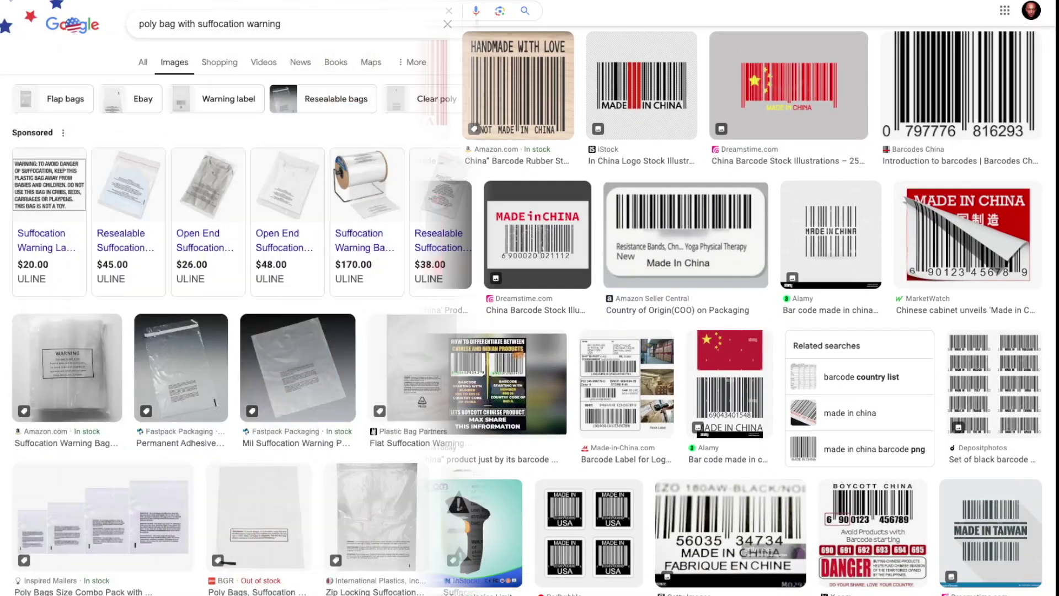
pyautogui.scroll(-3, 529, 298)
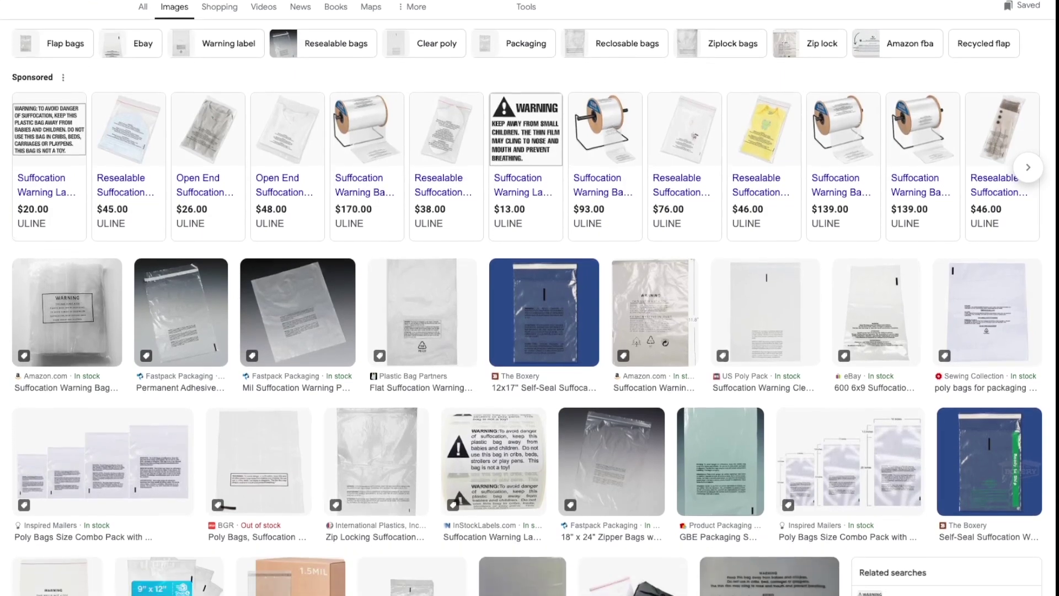
pyautogui.scroll(-3, 529, 297)
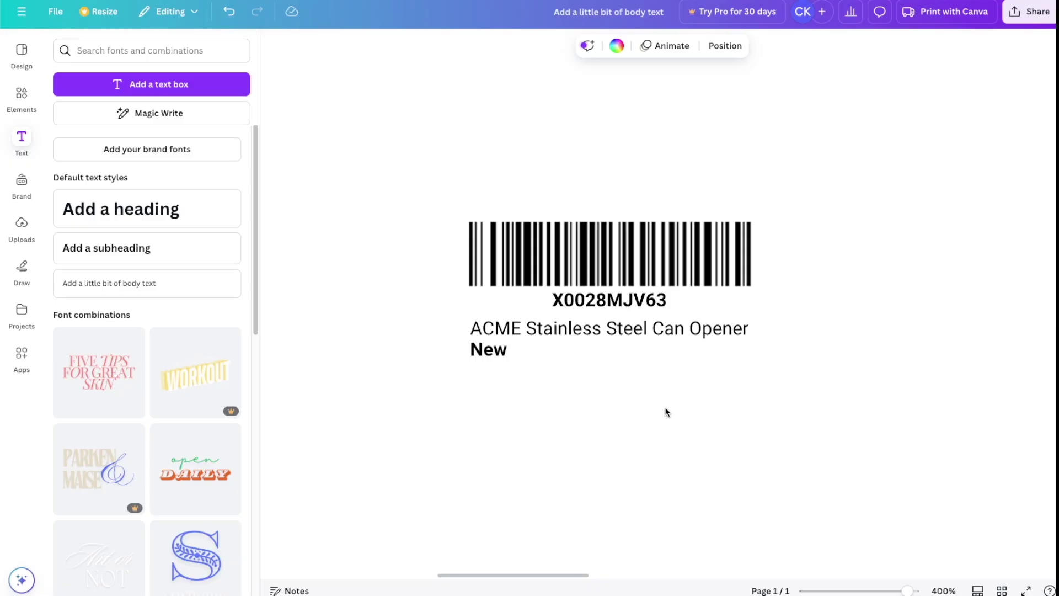
# - Add a 'MADE IN CHINA' text line in bold Roboto at size 6
pyautogui.click(175, 286)
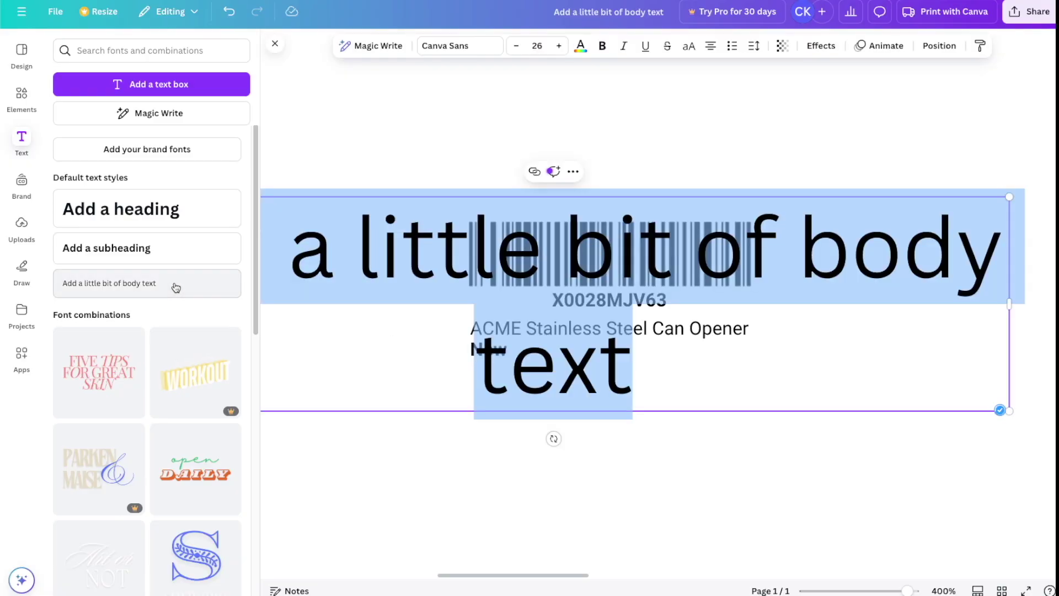
pyautogui.moveTo(1000, 409); pyautogui.dragTo(592, 295)
pyautogui.write('MADE IN CHINA')
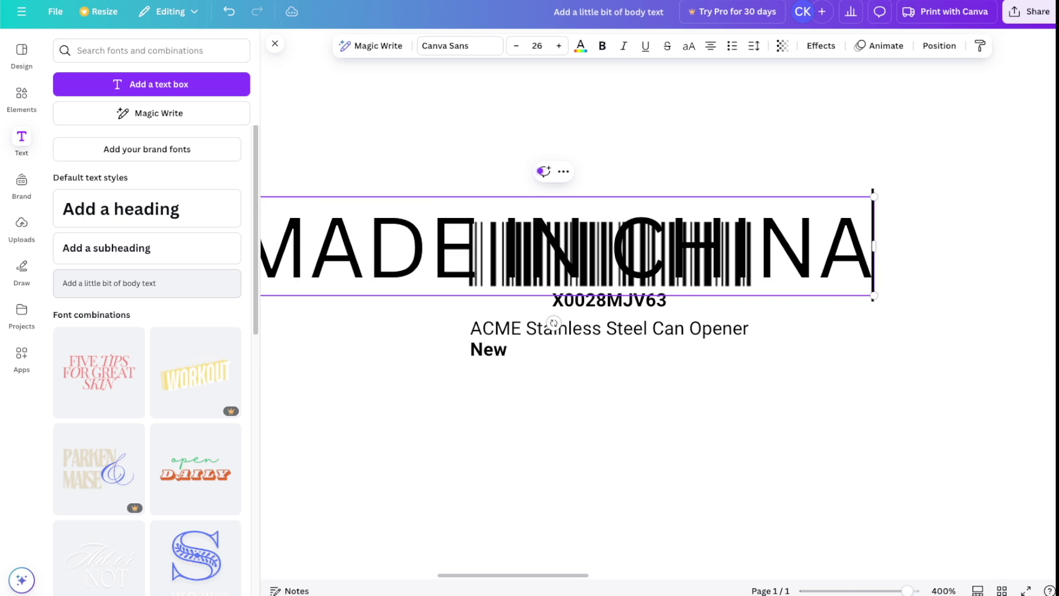
pyautogui.hotkey('ctrl', 'a')
pyautogui.click(603, 46)
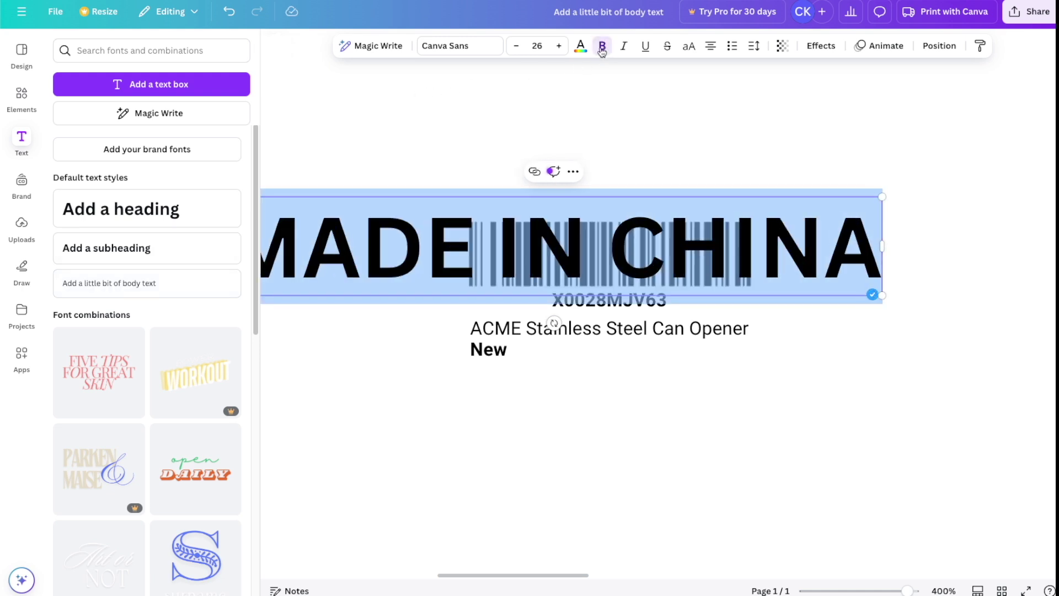
pyautogui.click(541, 46)
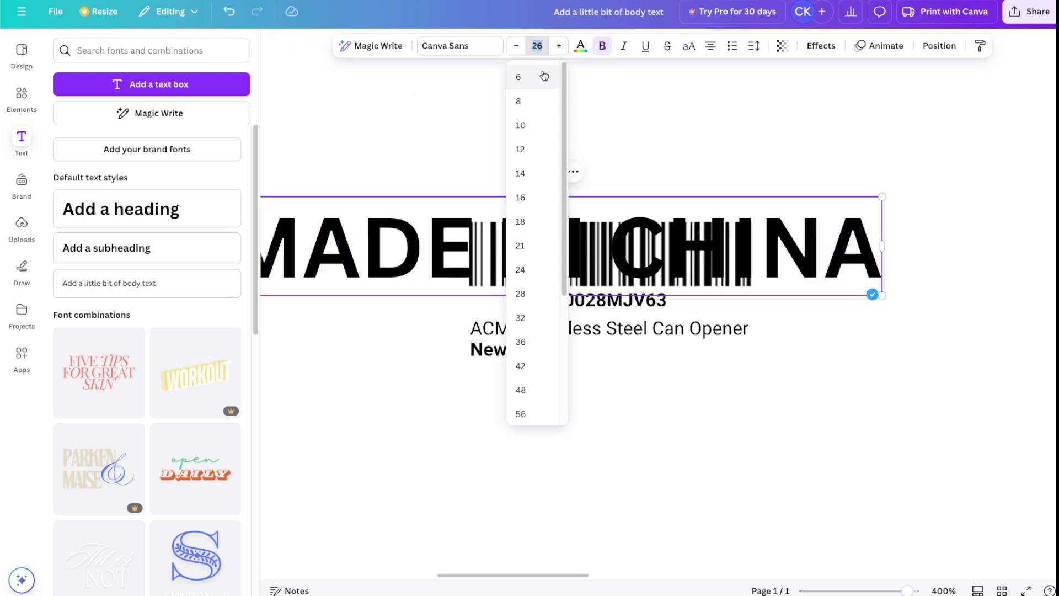
pyautogui.click(544, 77)
pyautogui.click(483, 47)
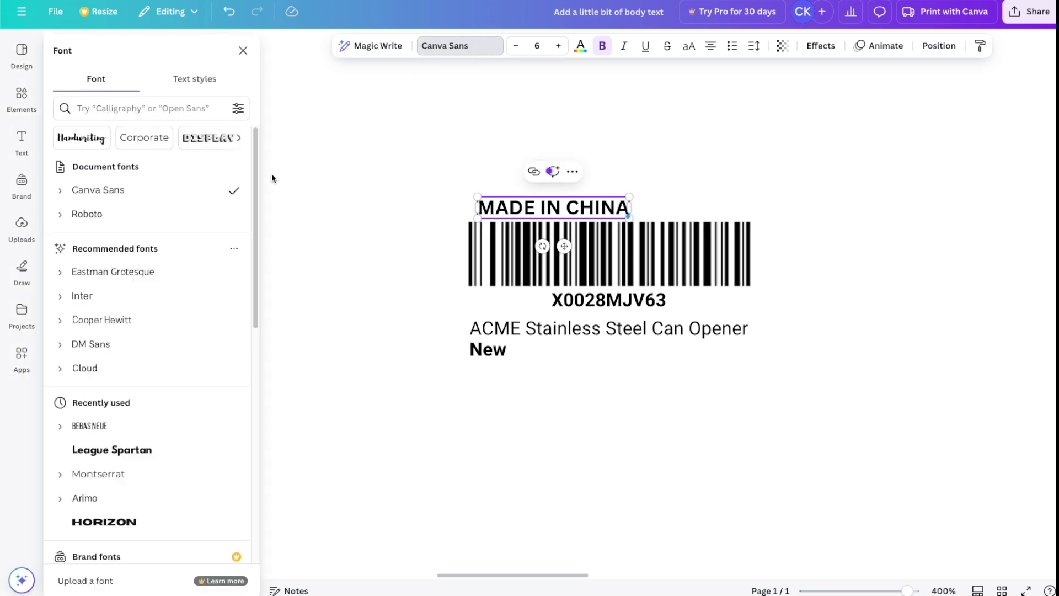
pyautogui.click(182, 215)
# - Centre the MADE IN CHINA line above the barcode
pyautogui.click(332, 171)
pyautogui.moveTo(589, 209); pyautogui.dragTo(643, 207)
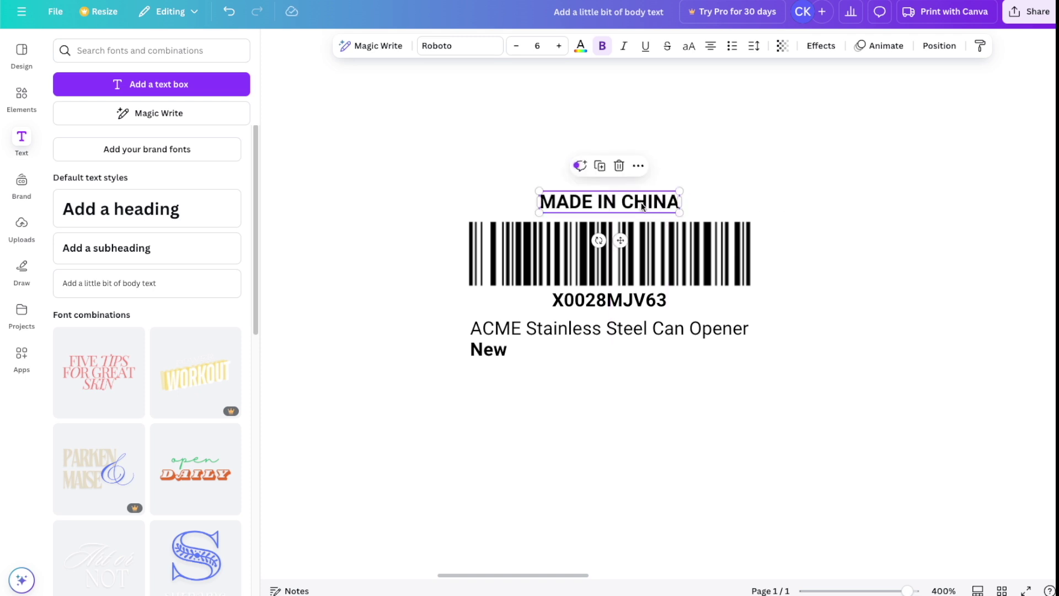
pyautogui.click(825, 237)
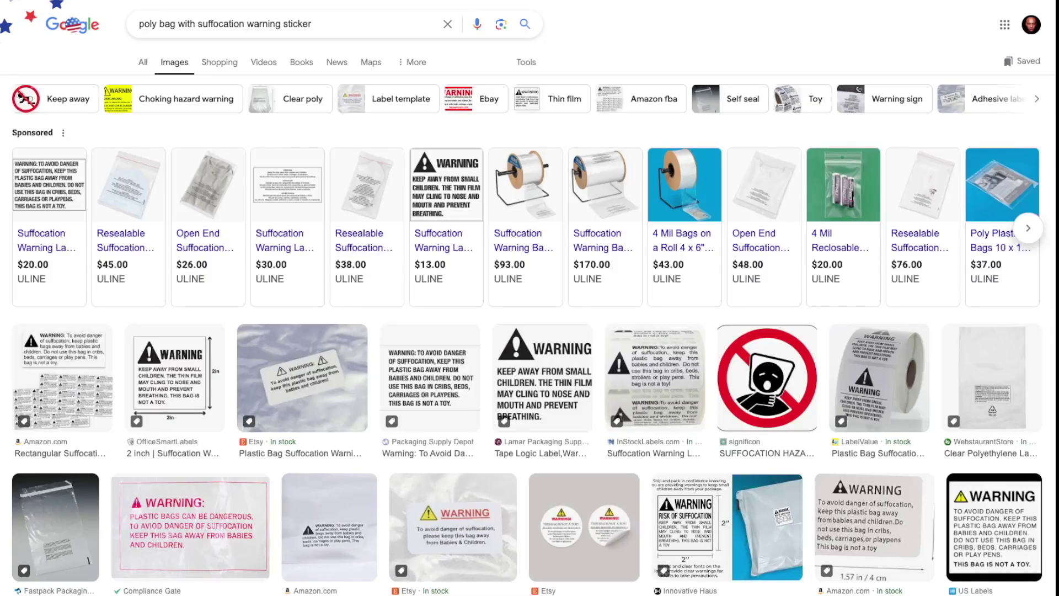
pyautogui.scroll(-2, 529, 298)
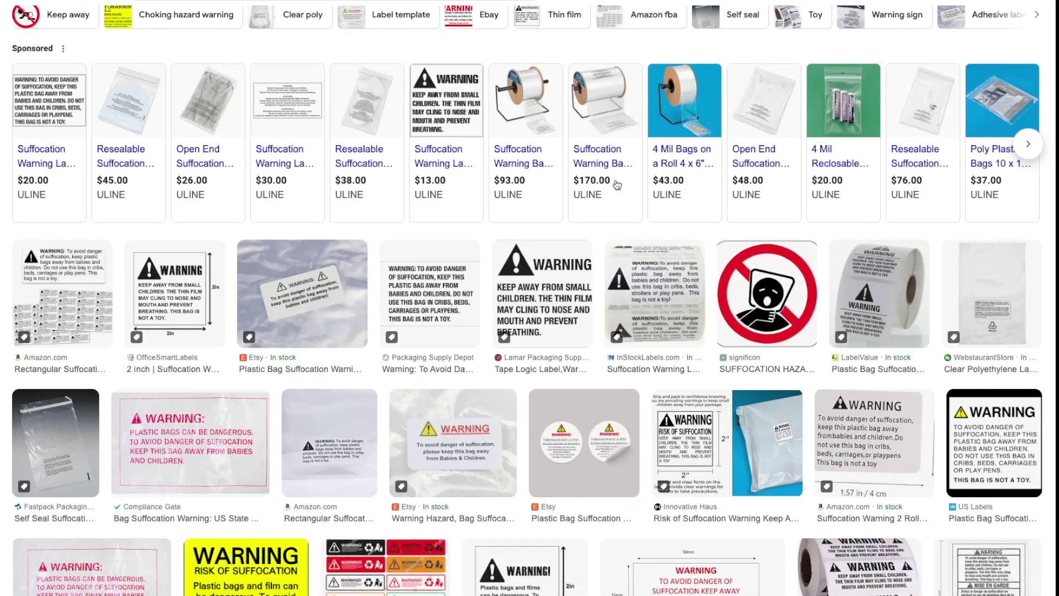
# - Preview the Lamar Packaging suffocation label, then search Google Images for 'warning icon'
pyautogui.click(539, 292)
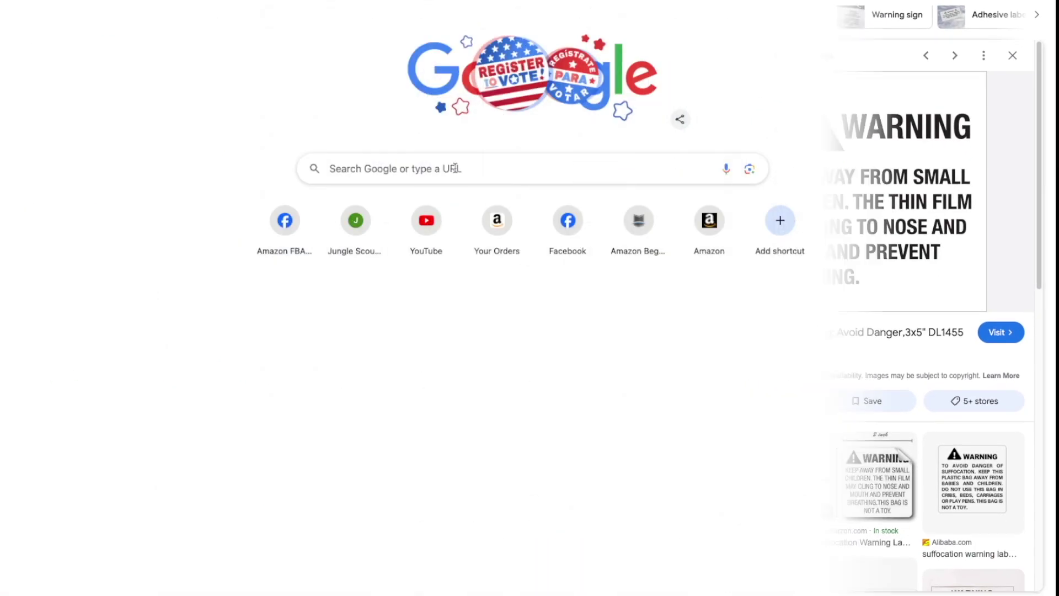
pyautogui.write('w')
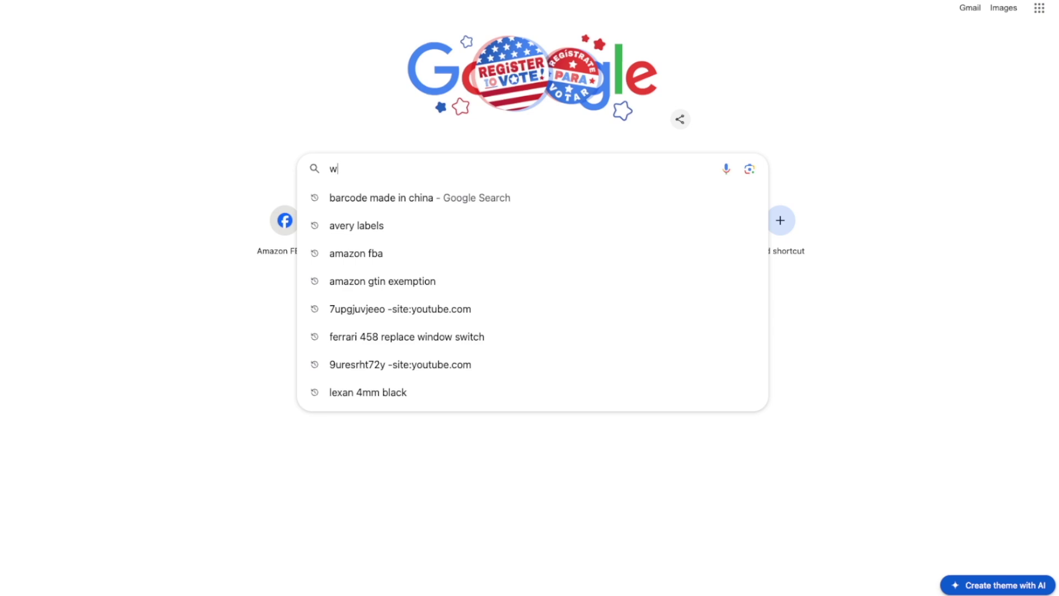
pyautogui.write('arning icon')
pyautogui.press('Return')
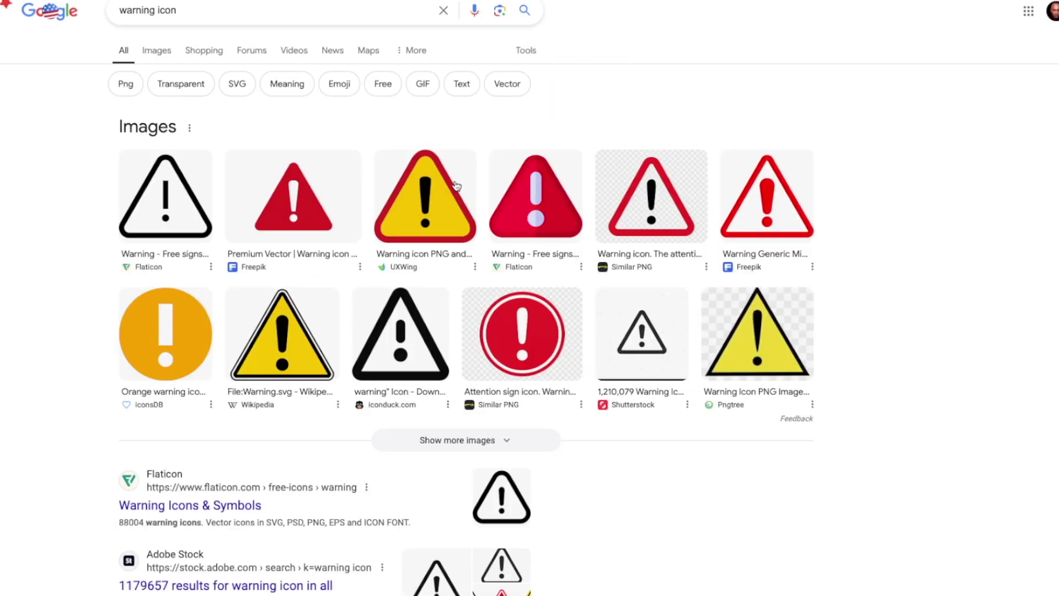
pyautogui.click(156, 51)
# - Save the iconduck black outlined warning triangle image to the computer
pyautogui.scroll(-3, 530, 298)
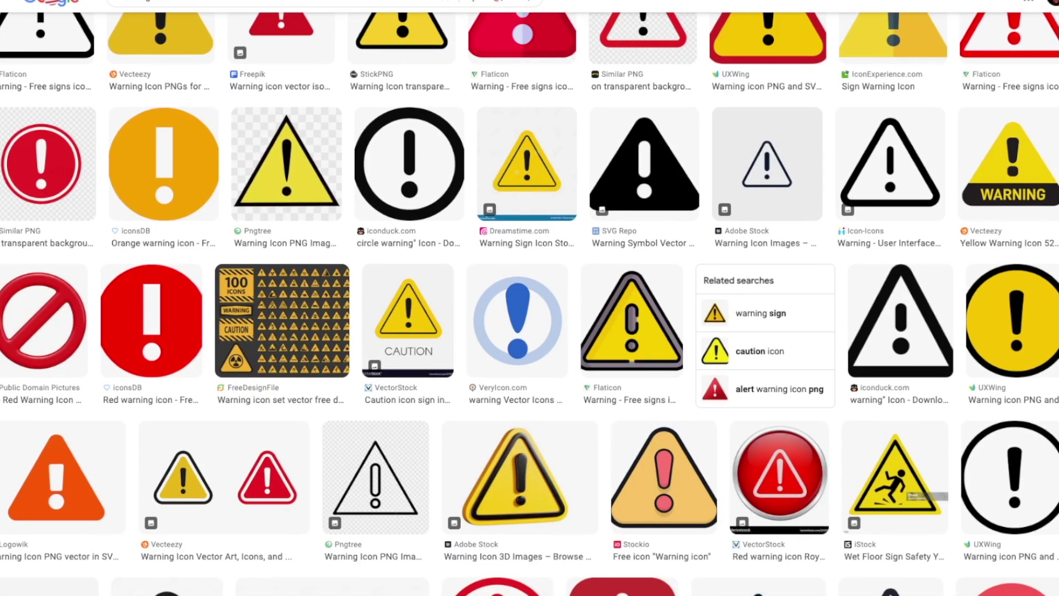
pyautogui.click(876, 310)
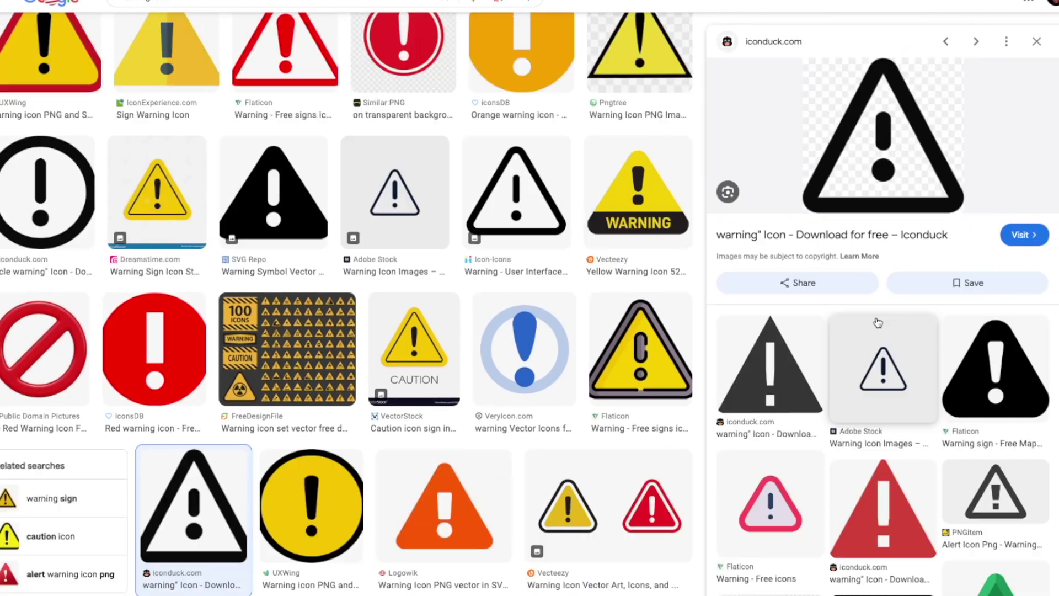
pyautogui.rightClick(872, 116)
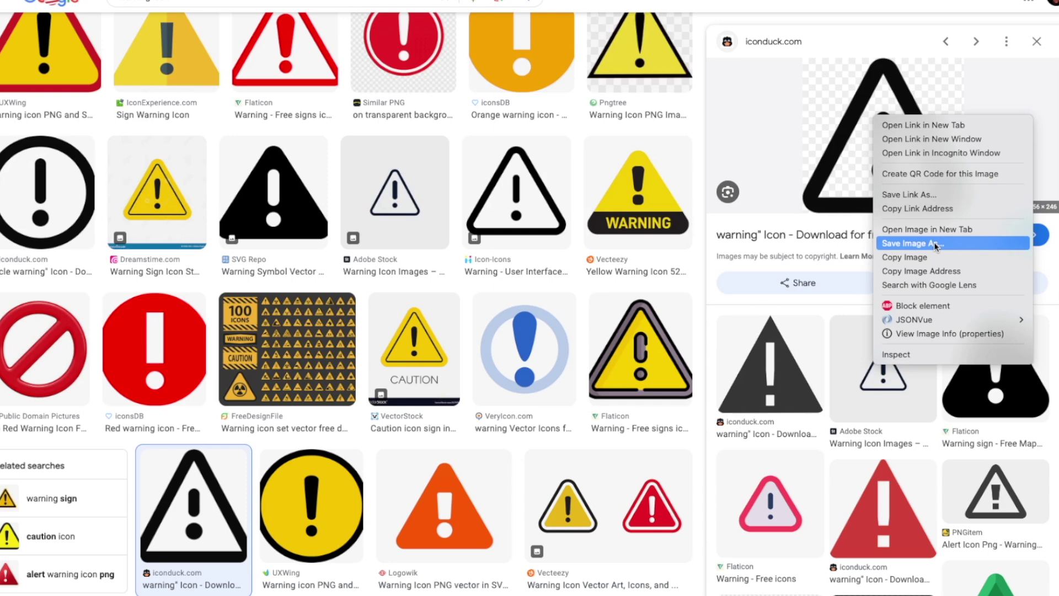
pyautogui.click(913, 243)
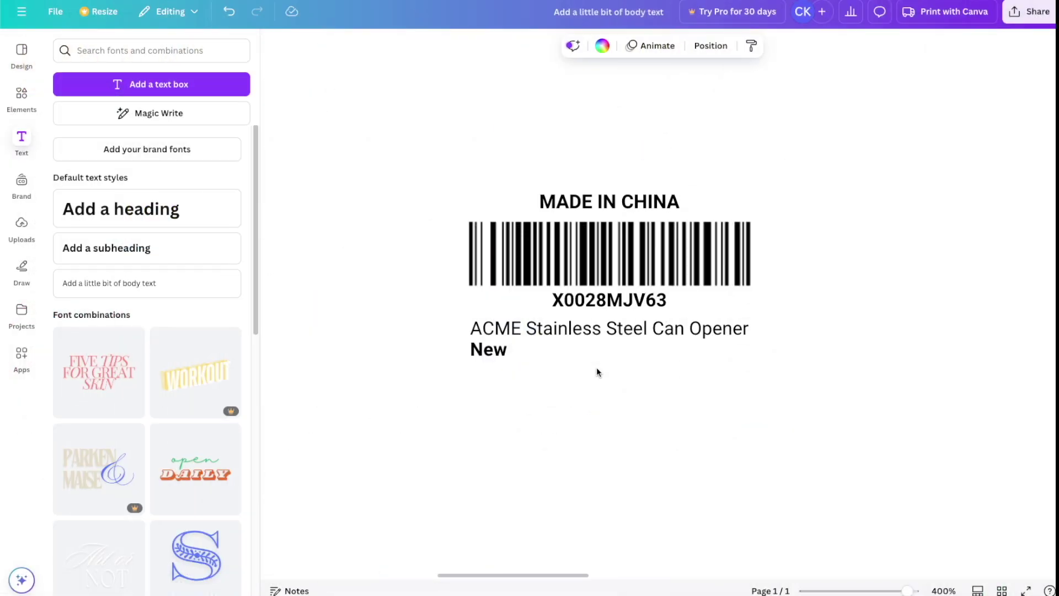
# - Upload the saved warning triangle PNG and place it on the label beneath 'New'
pyautogui.click(21, 223)
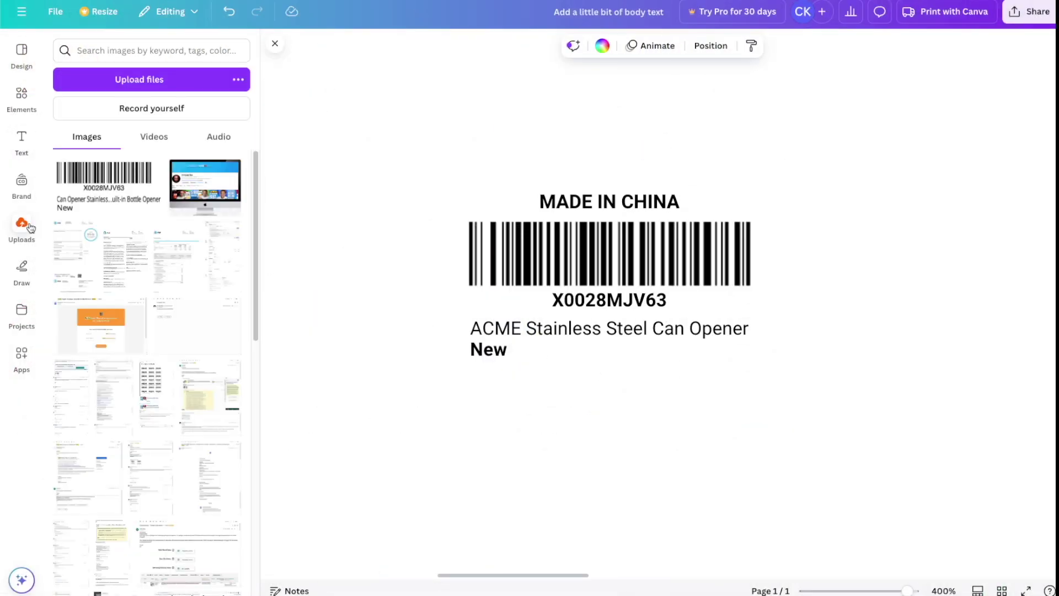
pyautogui.click(138, 79)
pyautogui.doubleClick(297, 111)
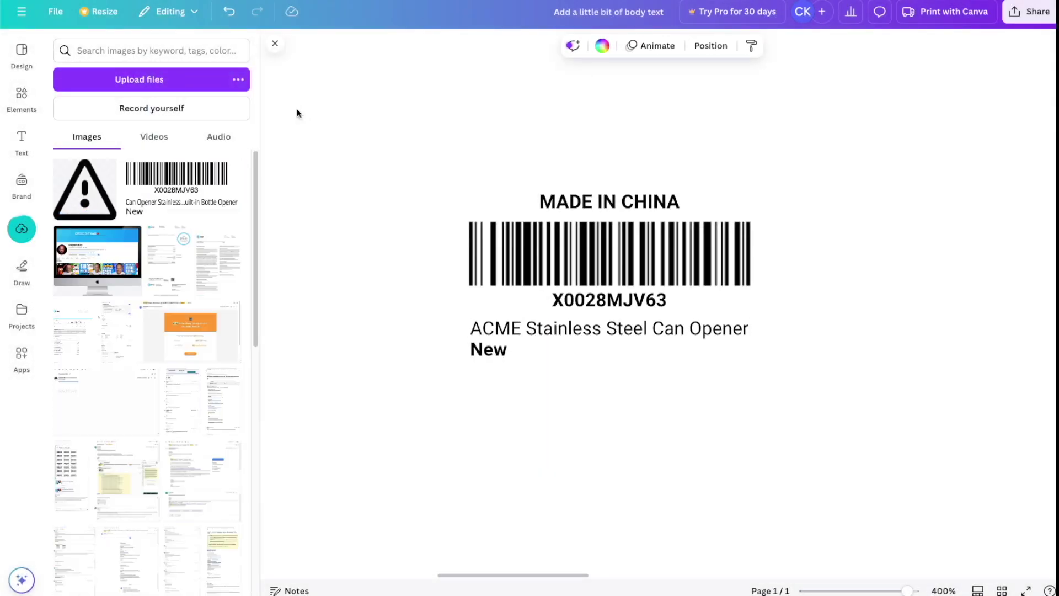
pyautogui.moveTo(84, 189); pyautogui.dragTo(483, 383)
pyautogui.click(575, 416)
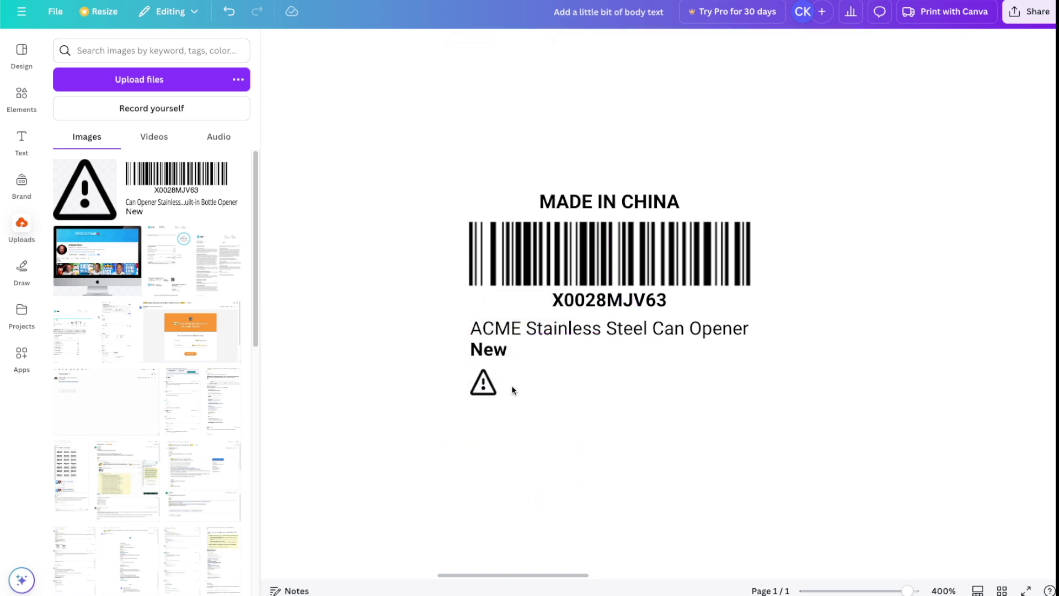
pyautogui.click(20, 142)
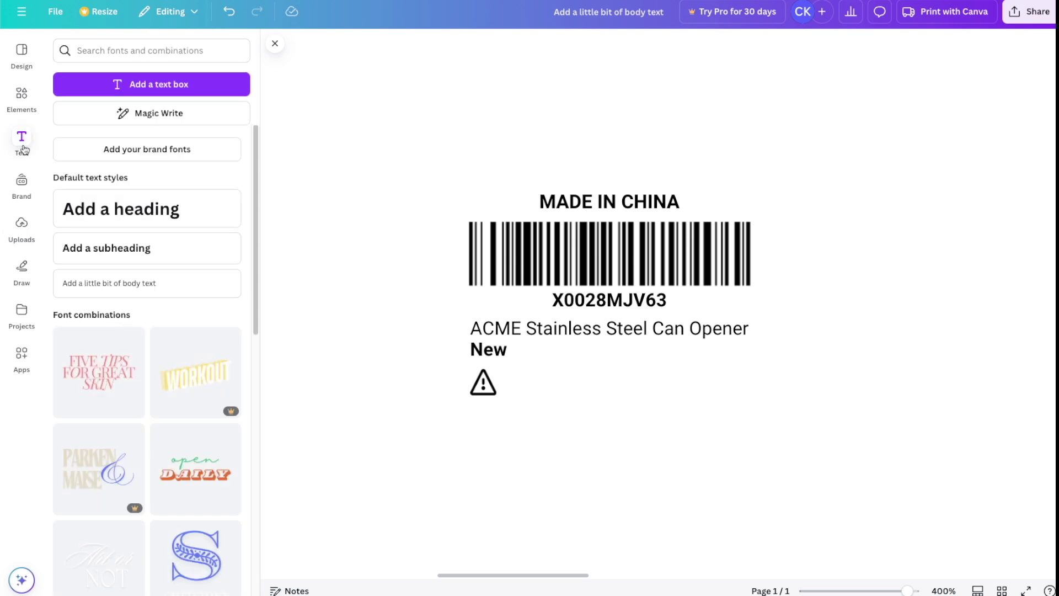
# - Add a bold 'WARNING!' text at size 6 beside the warning icon
pyautogui.click(136, 283)
pyautogui.write('WARN')
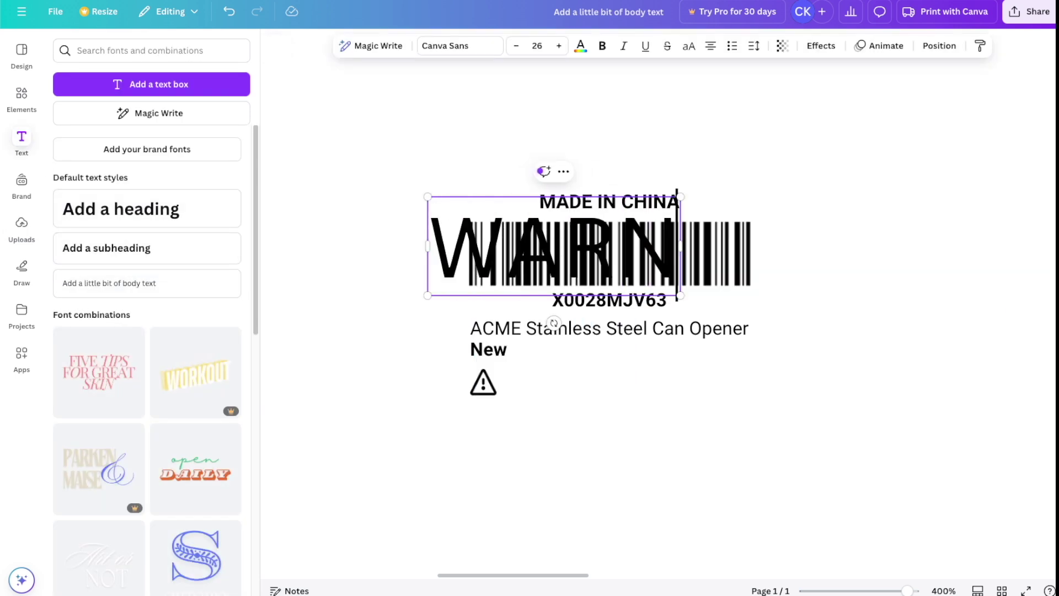
pyautogui.write('ING!')
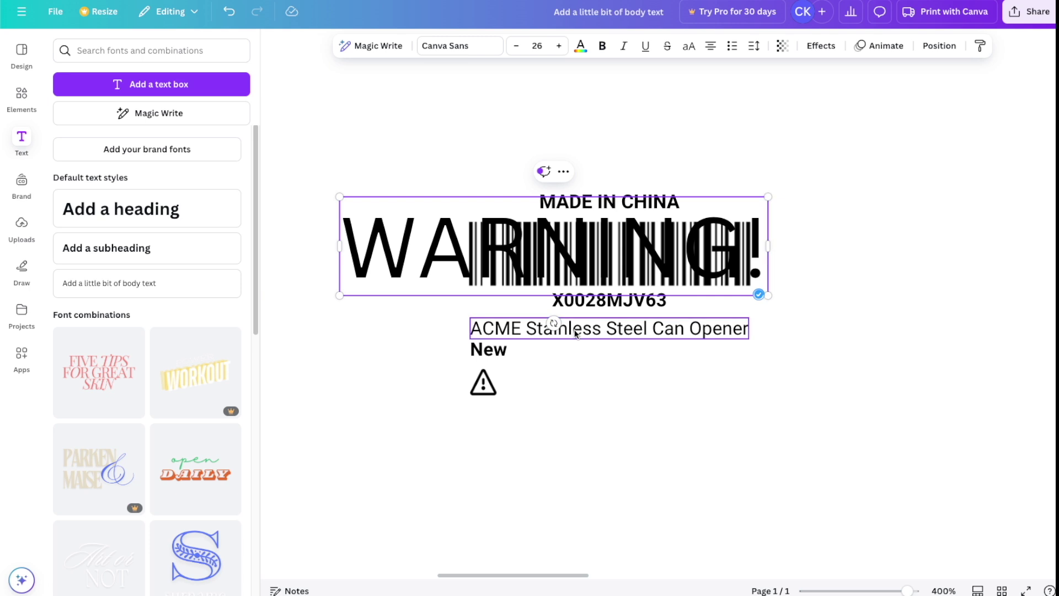
pyautogui.hotkey('ctrl', 'a')
pyautogui.click(603, 48)
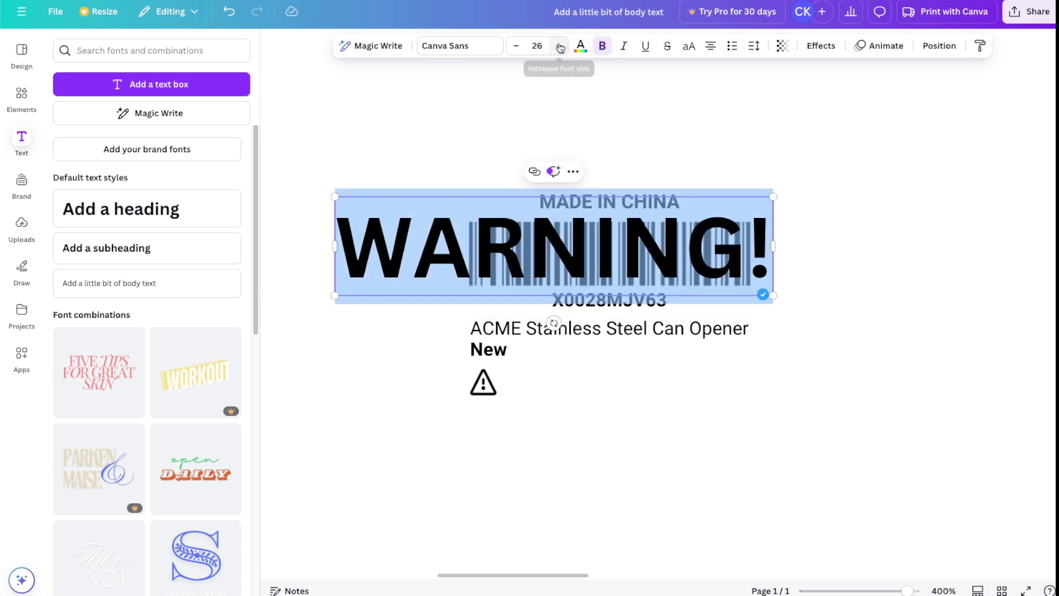
pyautogui.click(538, 46)
pyautogui.click(527, 76)
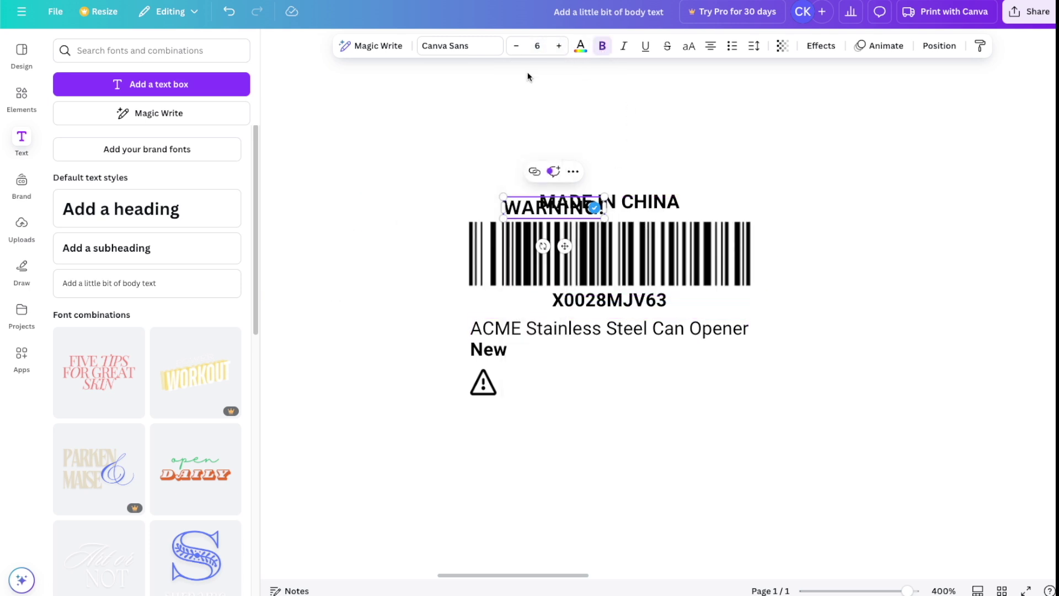
pyautogui.moveTo(565, 246); pyautogui.dragTo(552, 381)
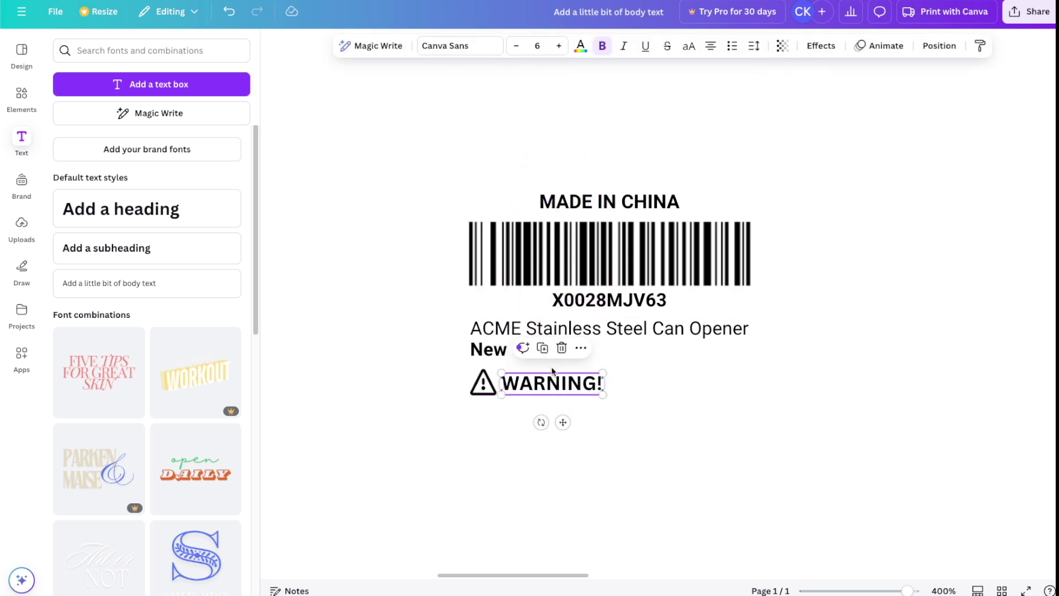
# - Duplicate WARNING! and paste the suffocation warning sentence into the copy, placed underneath
pyautogui.click(544, 348)
pyautogui.doubleClick(571, 426)
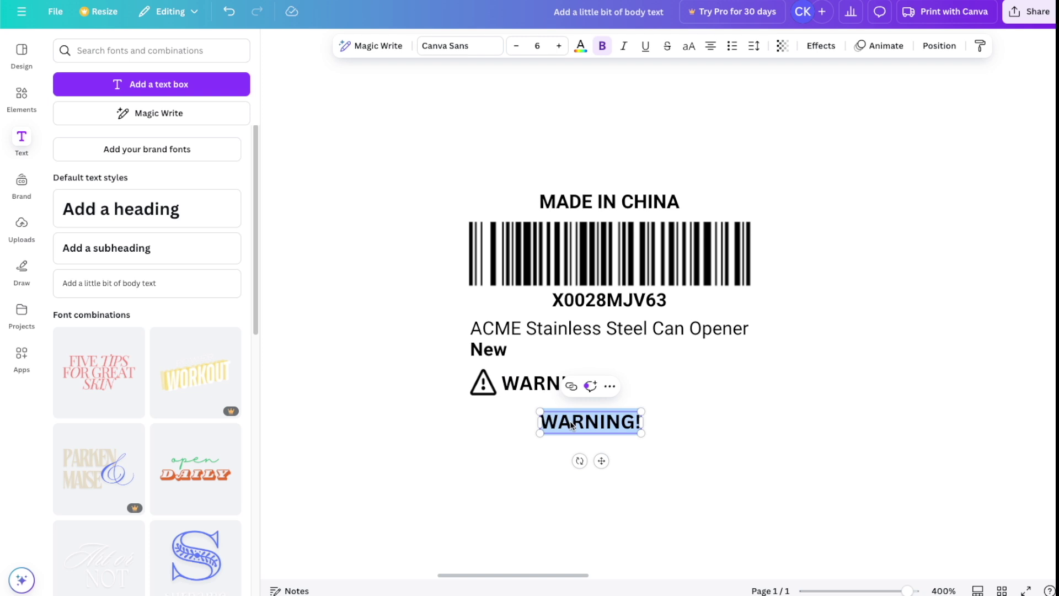
pyautogui.hotkey('ctrl', 'v')
pyautogui.hotkey('ctrl', '-')
pyautogui.moveTo(1021, 414); pyautogui.dragTo(452, 426)
pyautogui.moveTo(352, 398); pyautogui.dragTo(669, 409)
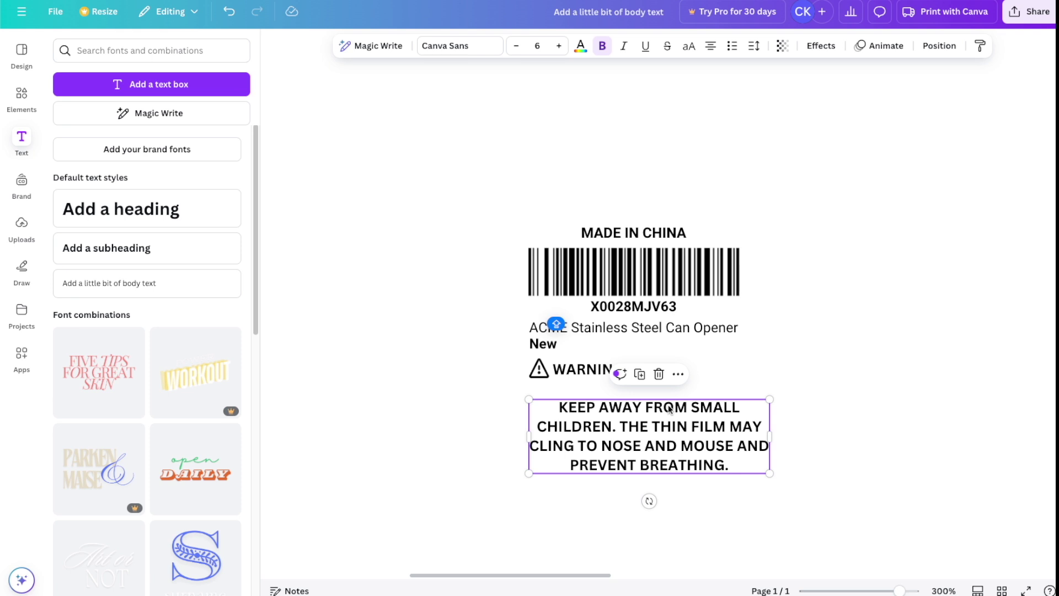
# - Make the warning paragraph left-aligned, not bold, and font size 4, rewrapped under WARNING!
pyautogui.click(710, 47)
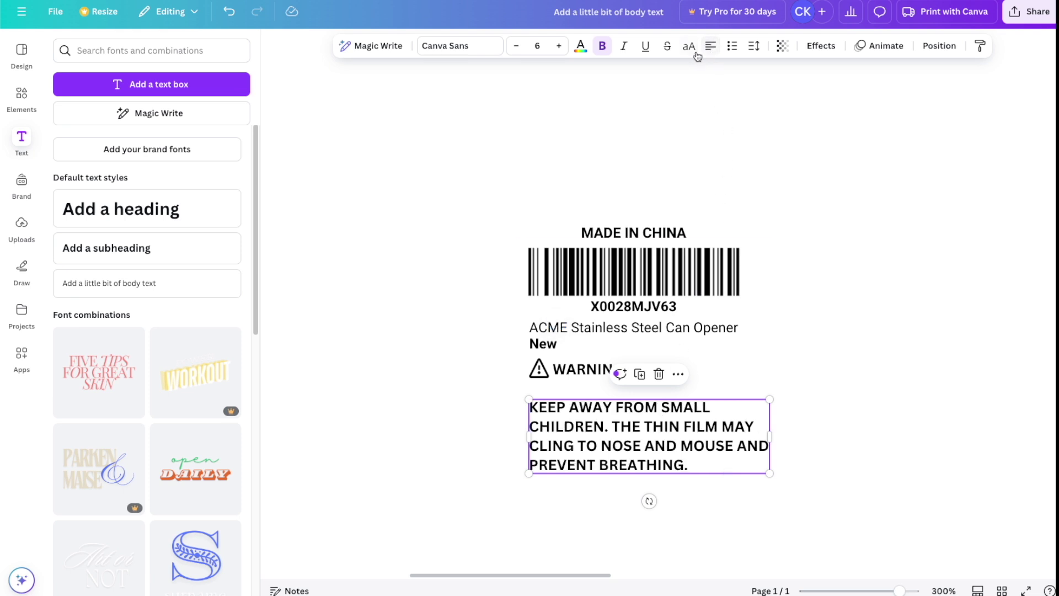
pyautogui.click(602, 46)
pyautogui.moveTo(670, 436); pyautogui.dragTo(670, 425)
pyautogui.moveTo(772, 423); pyautogui.dragTo(739, 419)
pyautogui.click(537, 45)
pyautogui.write('4')
pyautogui.press('Return')
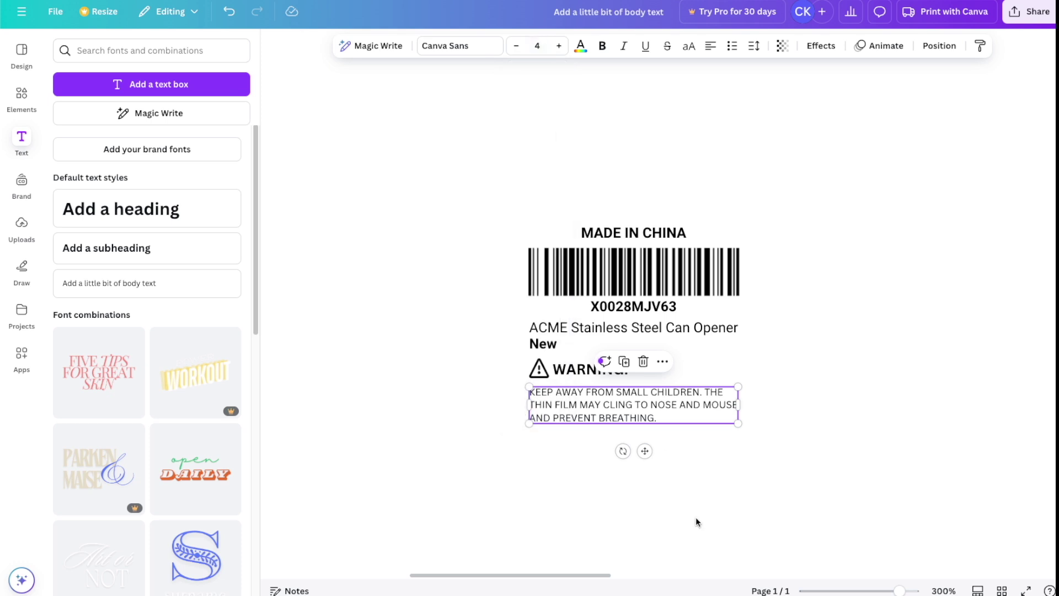
pyautogui.click(721, 477)
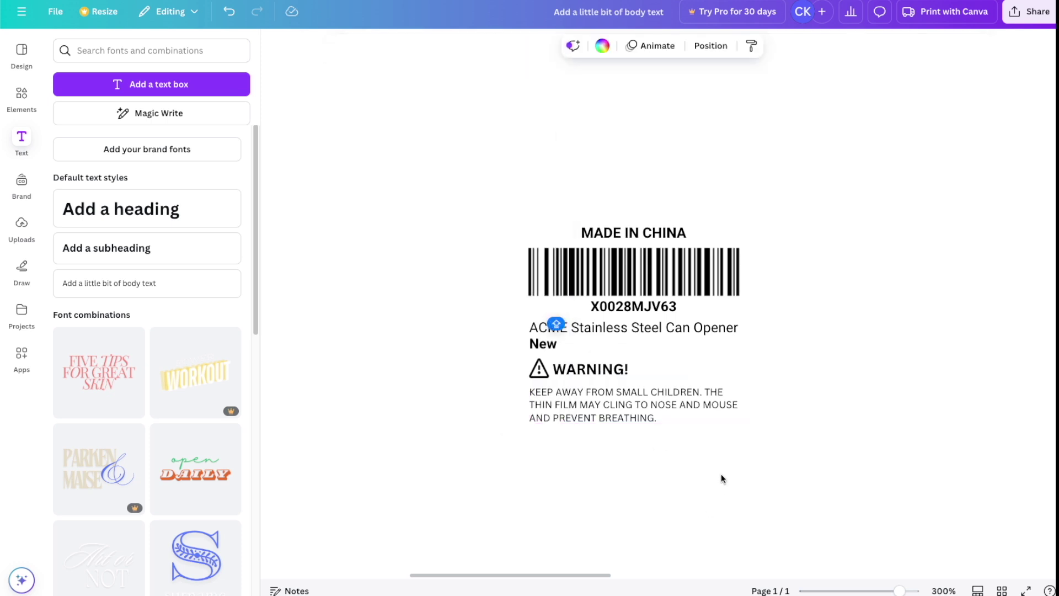
# - Select all label elements and group them together
pyautogui.moveTo(488, 203); pyautogui.dragTo(815, 469)
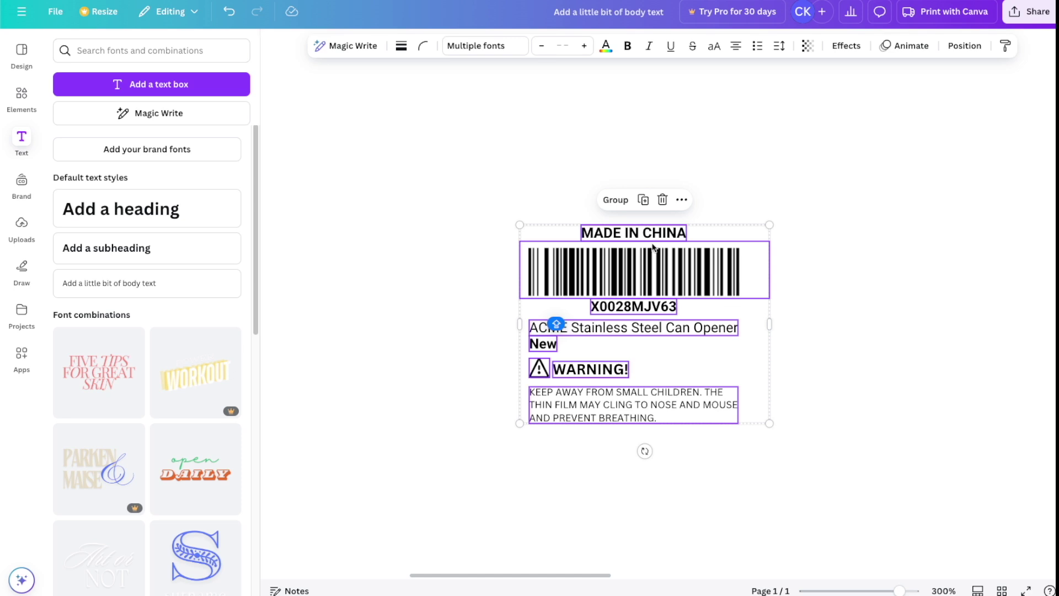
pyautogui.click(616, 200)
pyautogui.moveTo(770, 424); pyautogui.dragTo(735, 451)
pyautogui.click(736, 451)
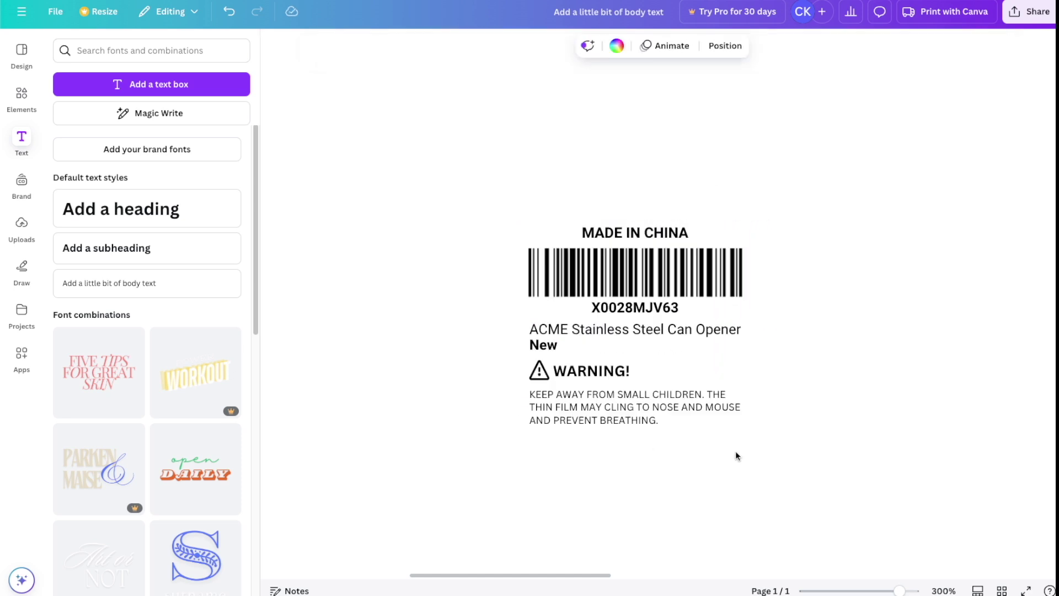
# - Download the label as a PNG file
pyautogui.click(1029, 12)
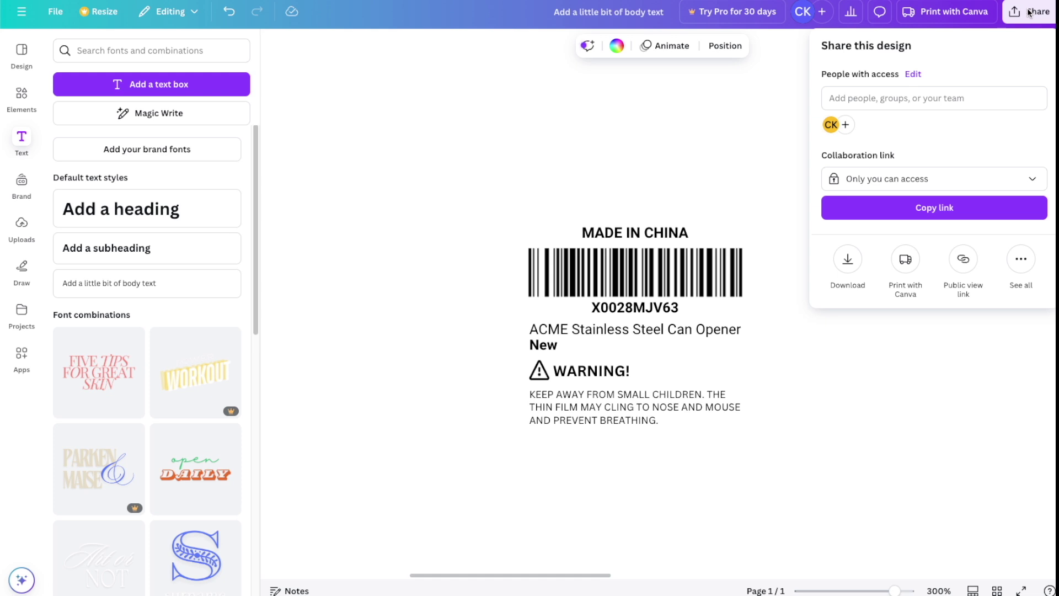
pyautogui.click(847, 258)
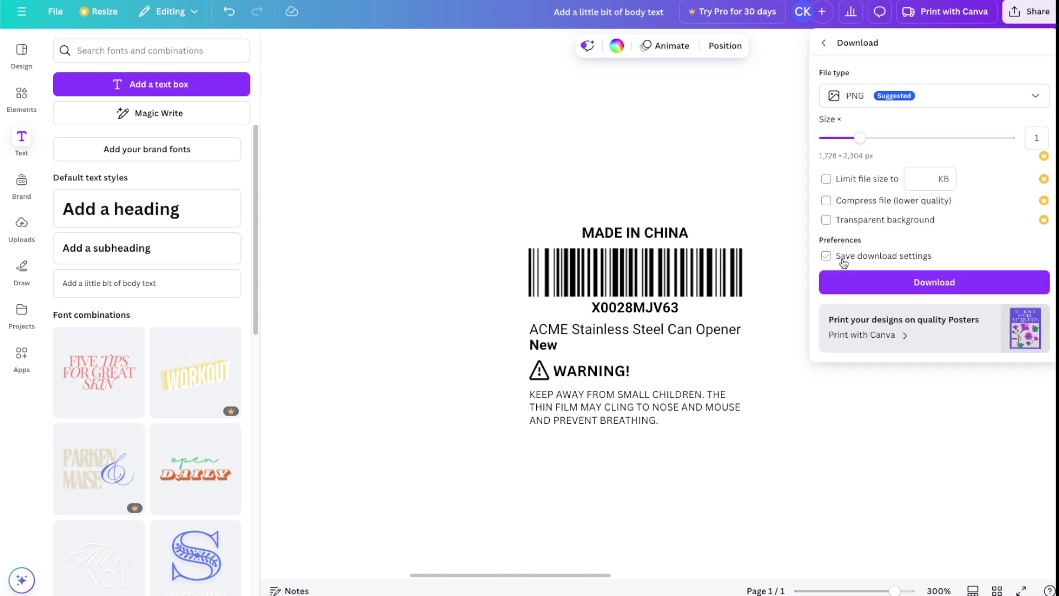
pyautogui.click(1032, 95)
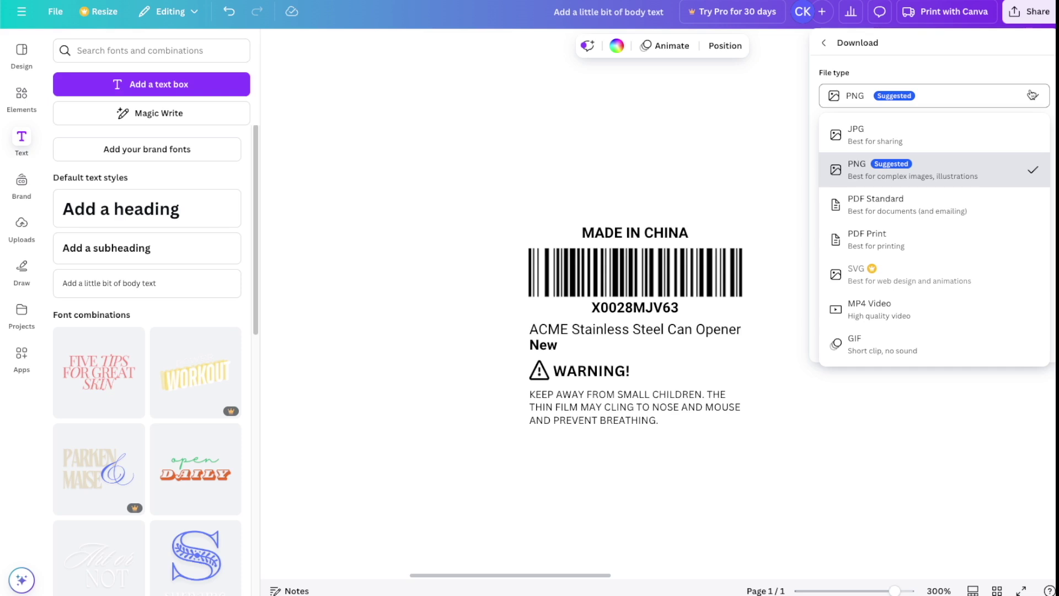
pyautogui.click(1032, 95)
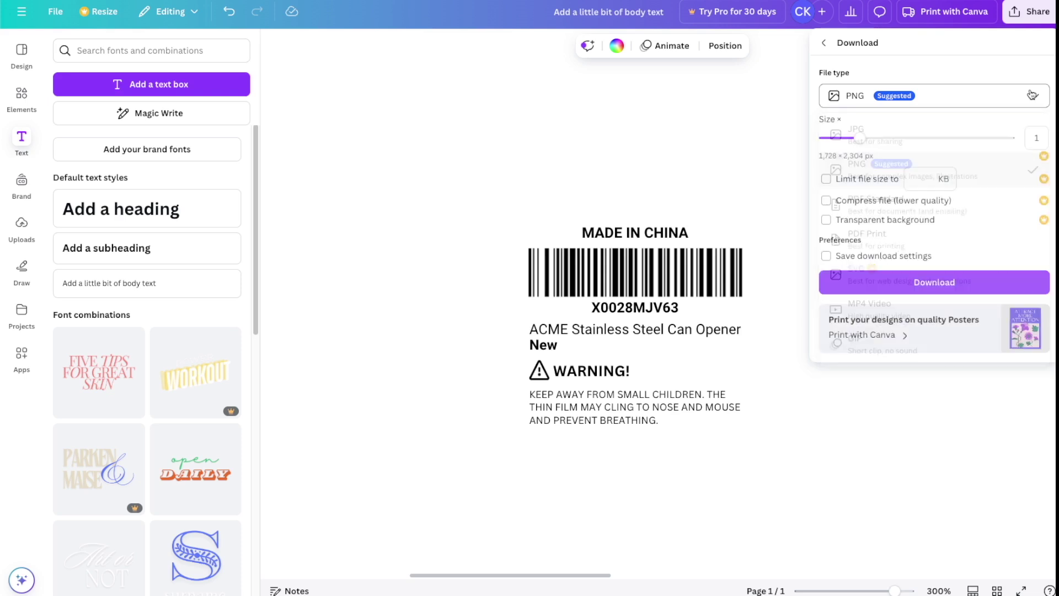
pyautogui.click(929, 283)
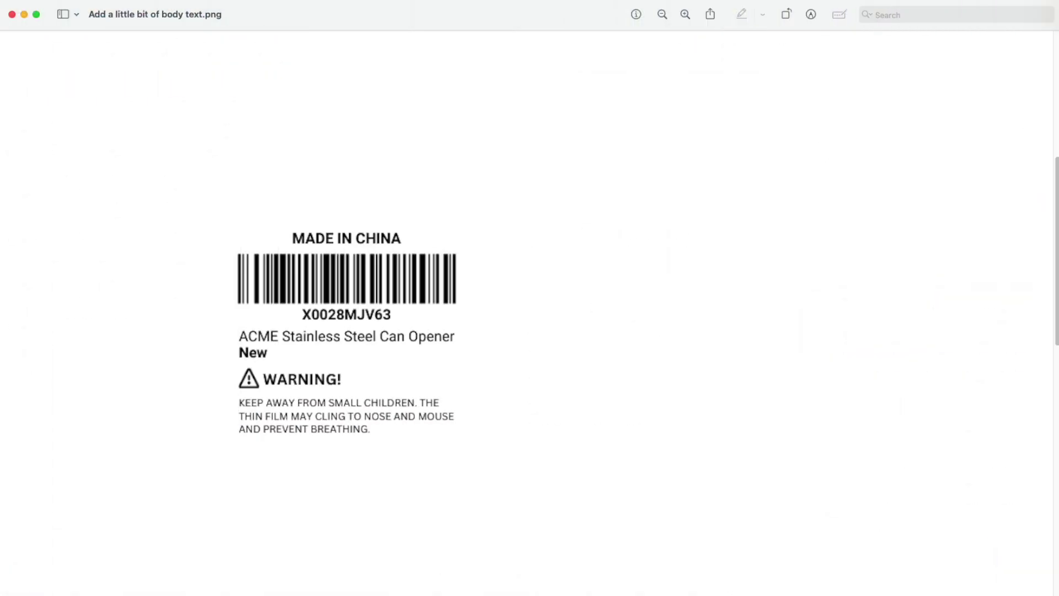